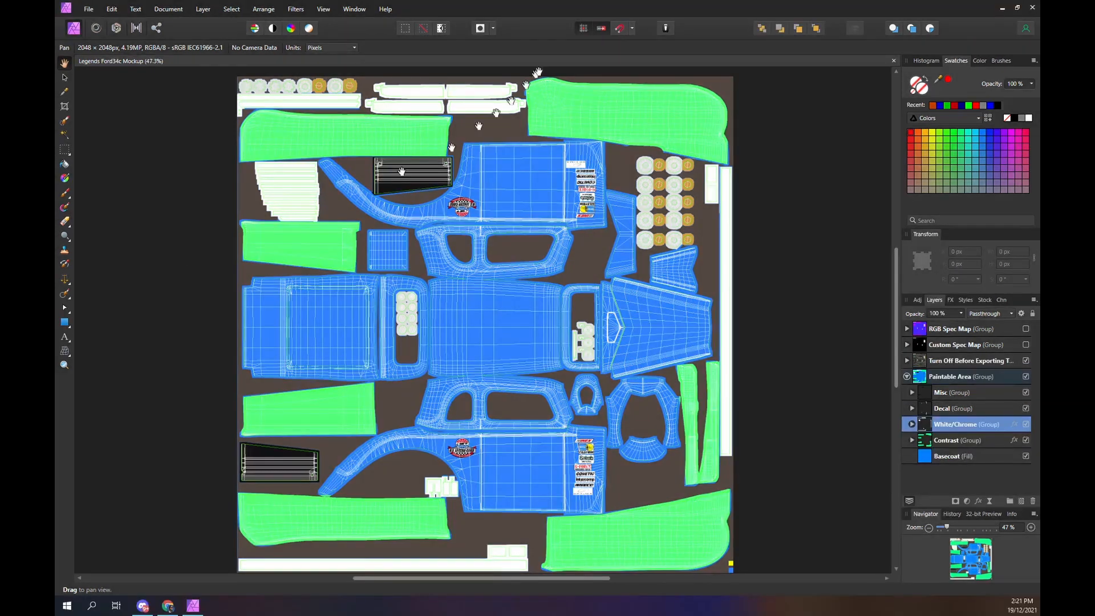
- Draw a rectangle about 417 by 428 px covering the tapered hood panel, above the White/Chrome group
left_click(582, 10)
scroll(651, 356, "up", 6)
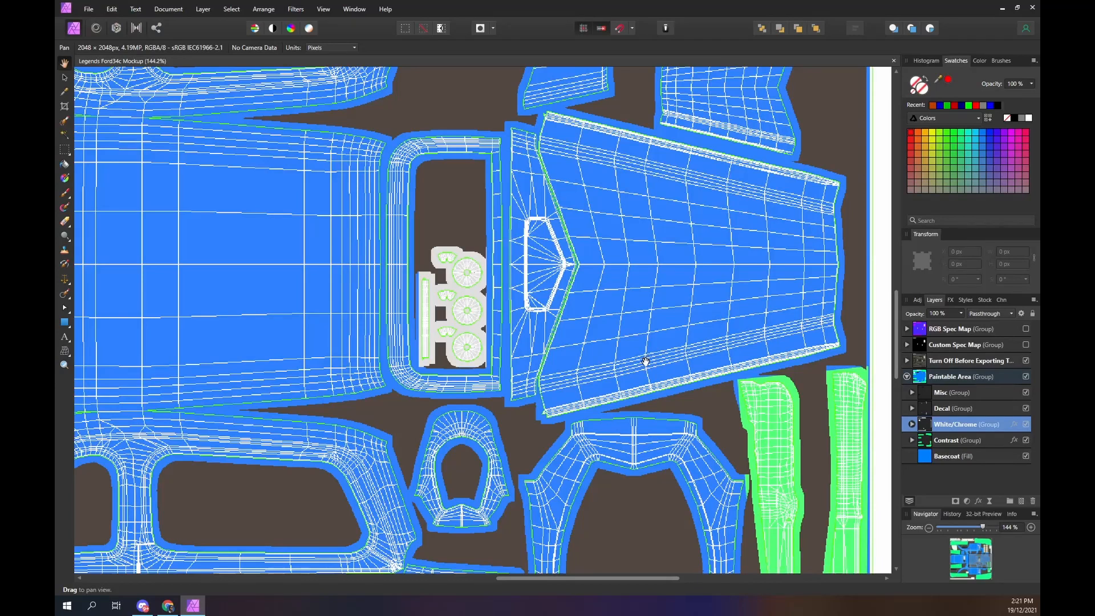
scroll(646, 362, "up", 2)
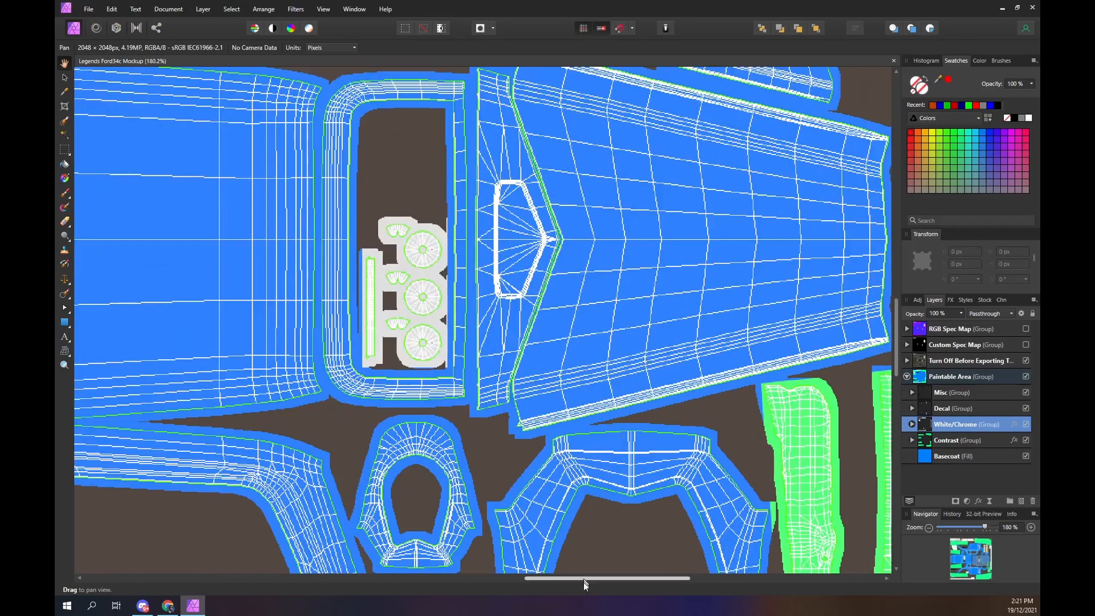
left_click_drag(586, 579, 632, 592)
scroll(621, 445, "up", 3)
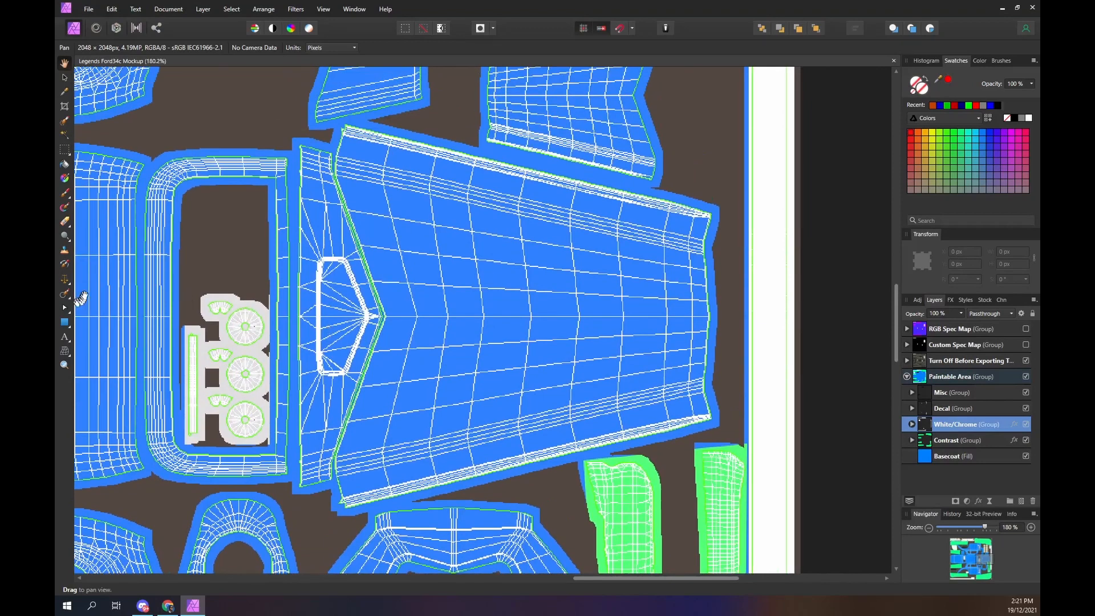
left_click(67, 326)
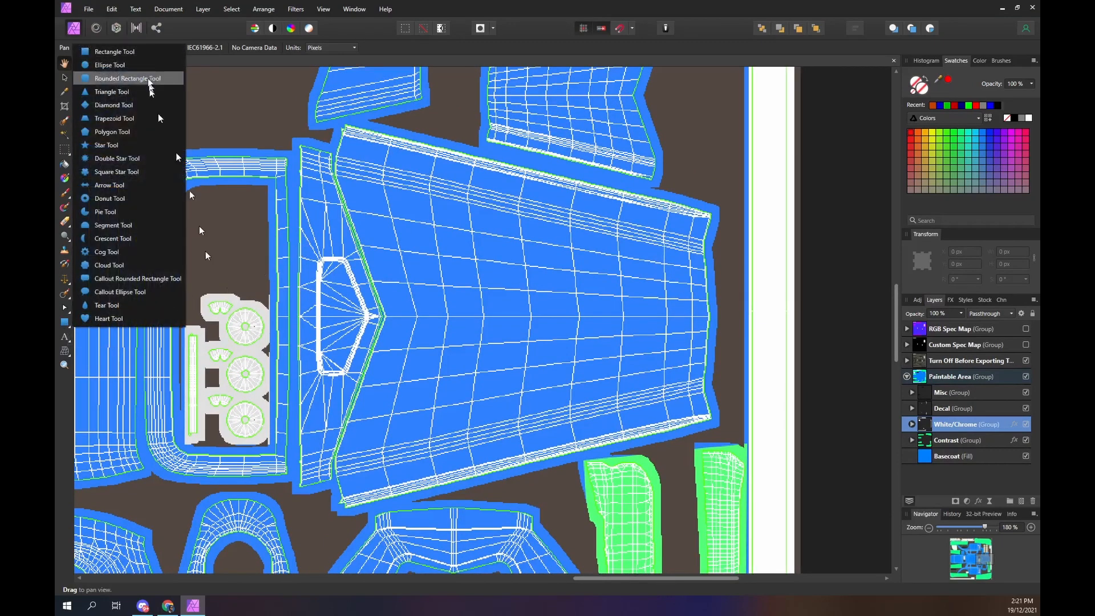
left_click(142, 51)
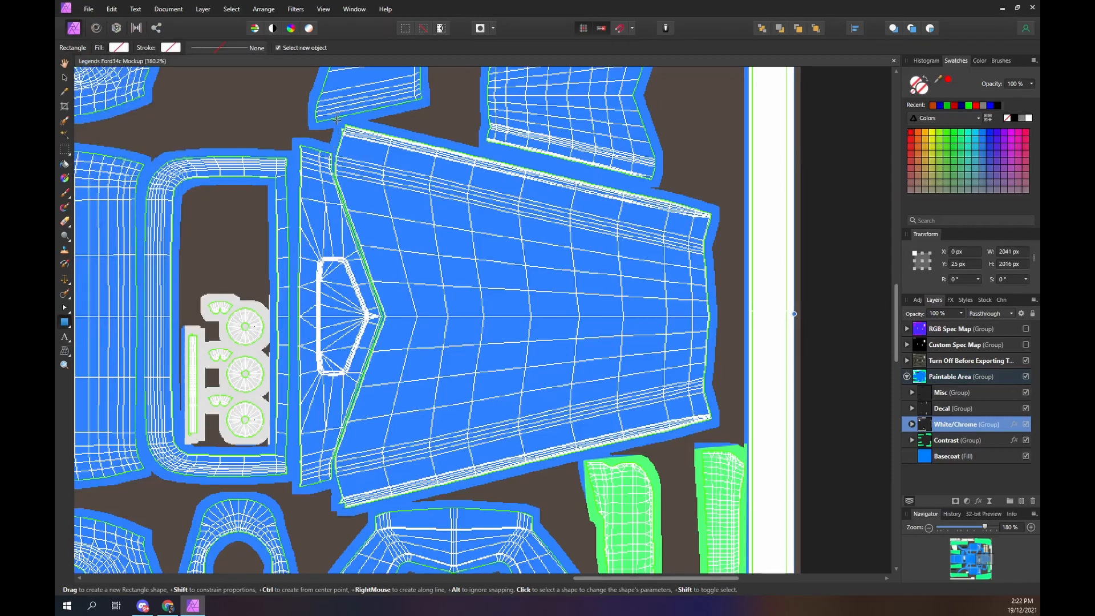
mouse_move(335, 121)
left_mouse_down()
mouse_move(471, 209)
mouse_move(604, 327)
mouse_move(658, 434)
mouse_move(645, 516)
mouse_move(720, 517)
left_mouse_up()
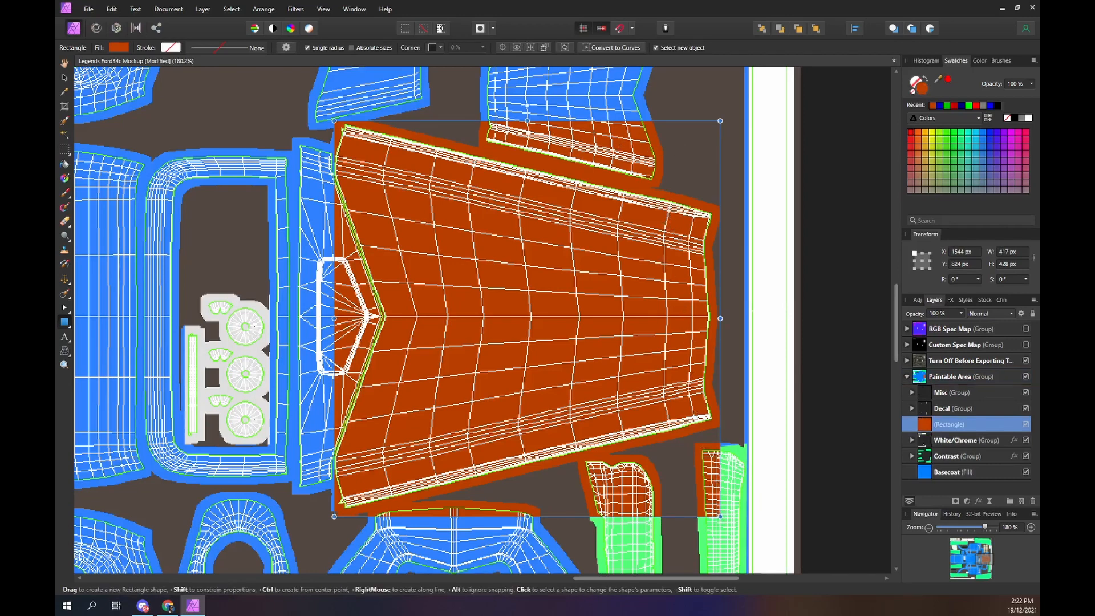
- Fill the rectangle with white and lower its opacity to 57%
left_click(119, 49)
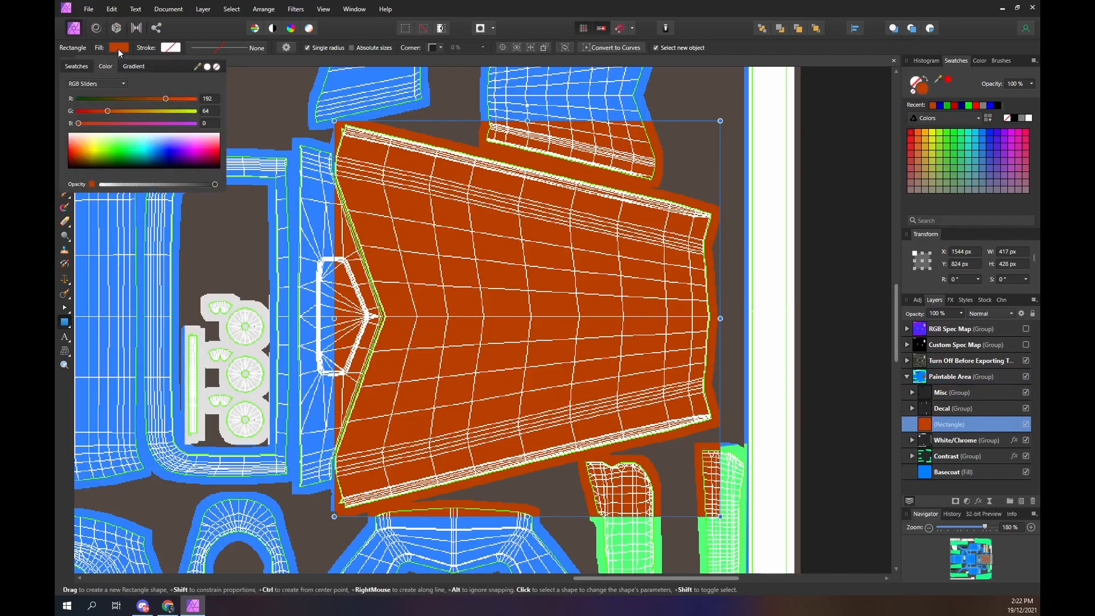
left_click(207, 67)
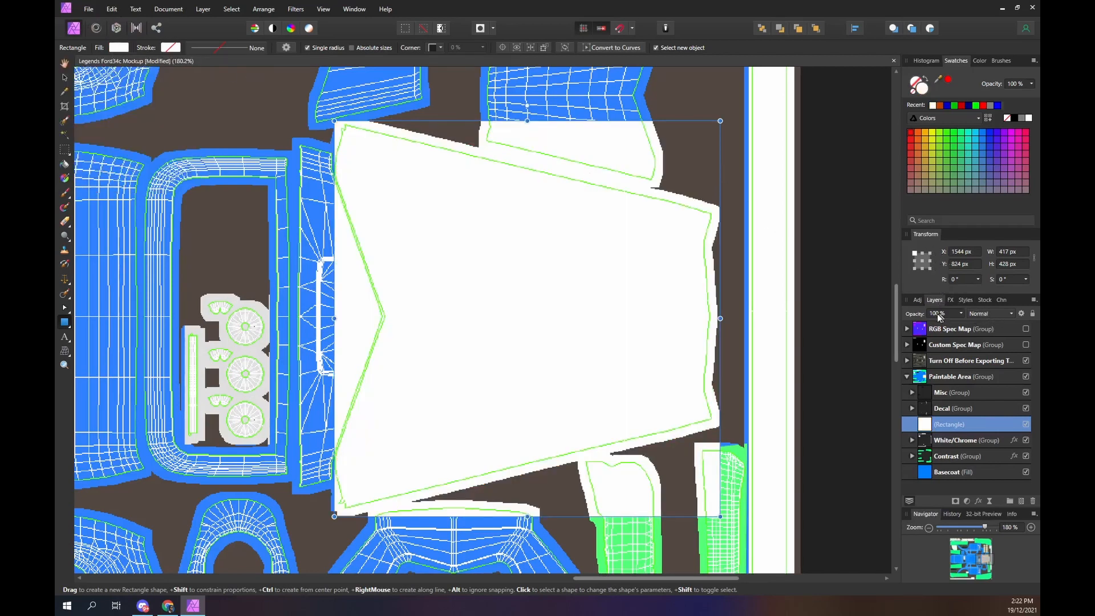
left_click_drag(941, 317, 900, 320)
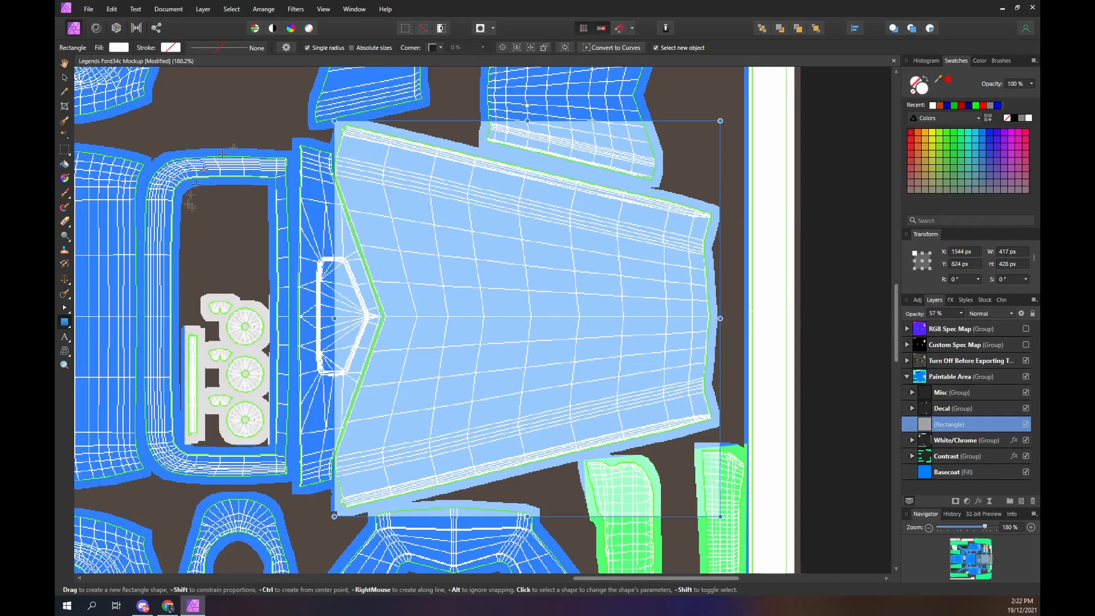
- Convert the rectangle to curves and add a node on its top edge at about X 1580 px
left_click(611, 49)
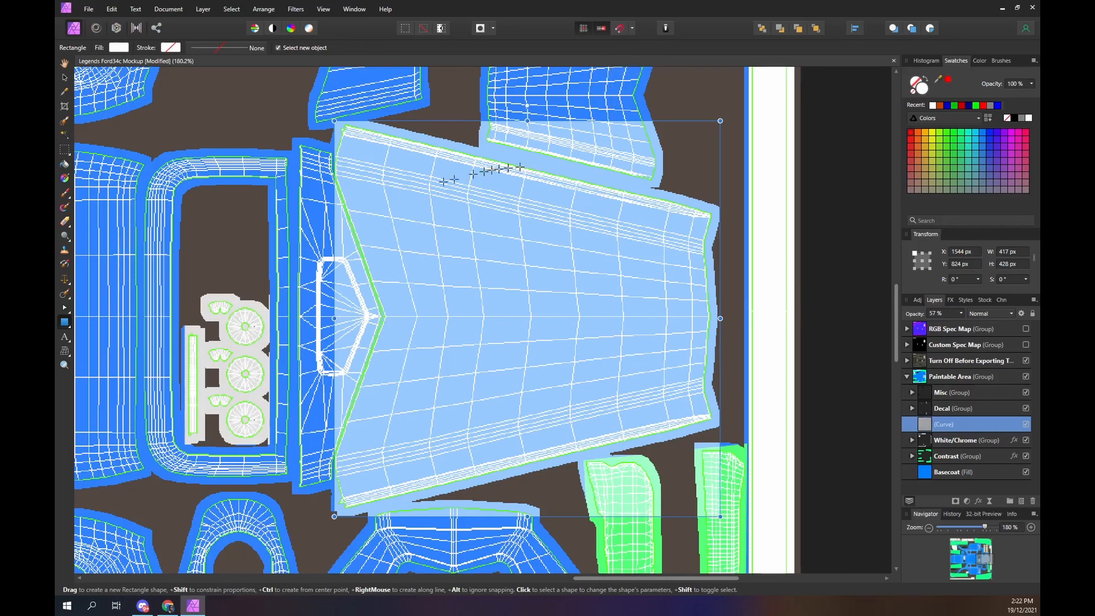
left_click(64, 307)
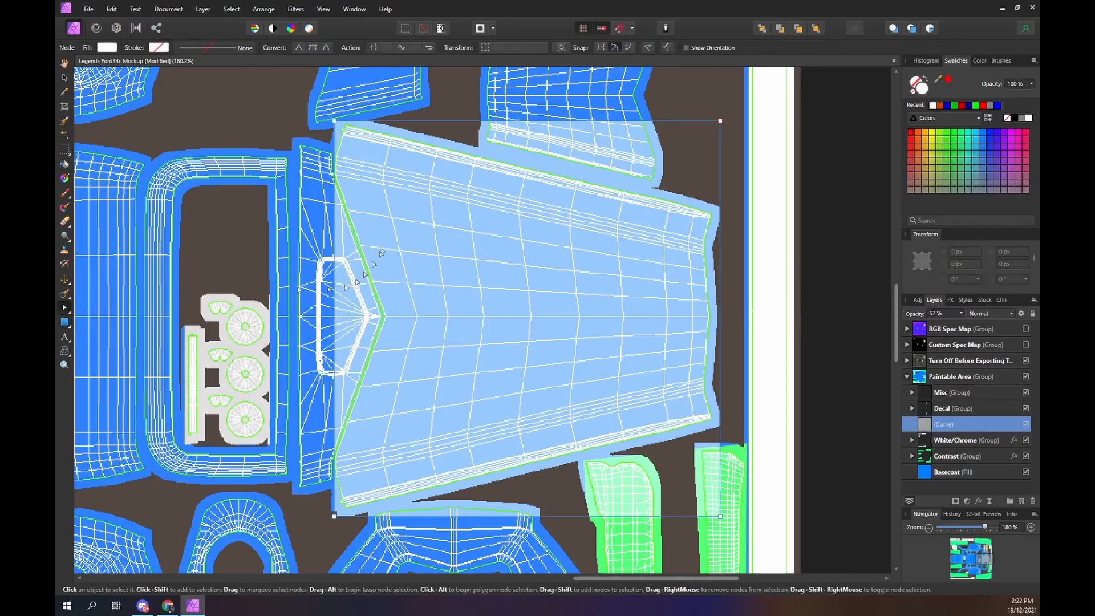
left_click(368, 125)
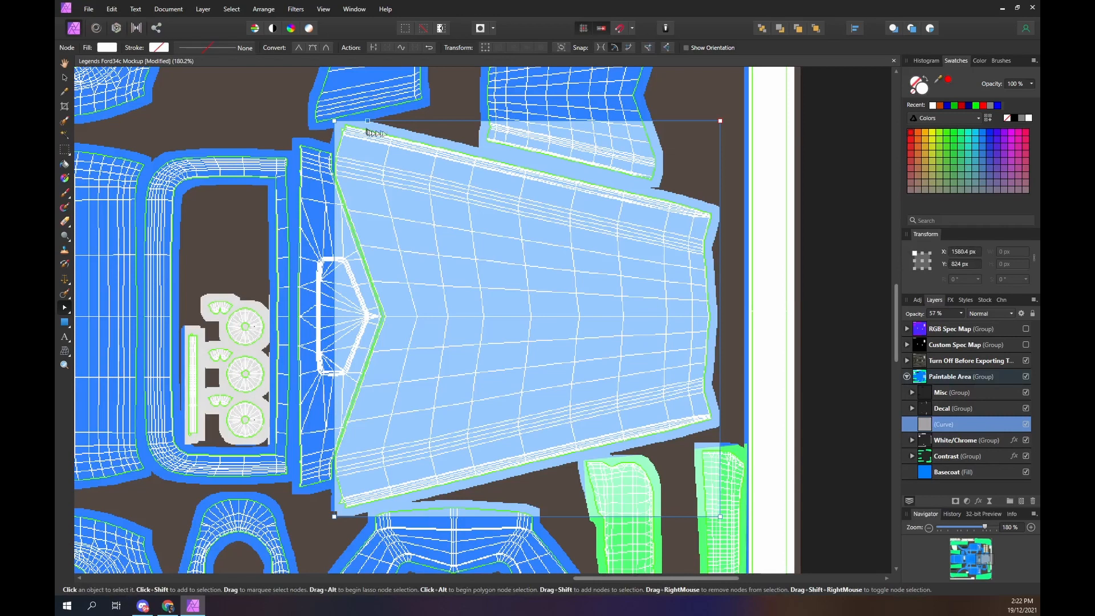
- Move the curve's upper-right corner node down to Y 915 px, following the hood panel's upper slope
left_click(721, 121)
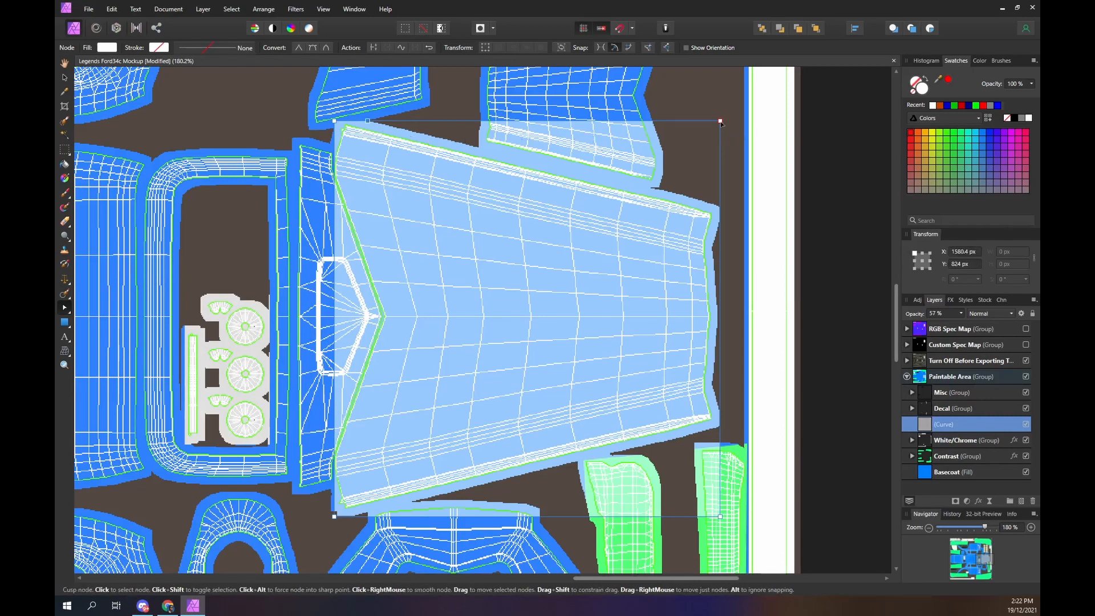
key("Down")
key("Down")
key("Down")
key("Down")
key("Down")
key("Down")
key("Down")
key("Down")
key("Down")
key("Down")
key("Down")
key("Down")
key("Down")
key("Down")
key("Down")
key("Down")
key("Down")
key("Down")
key("Down")
key("Down")
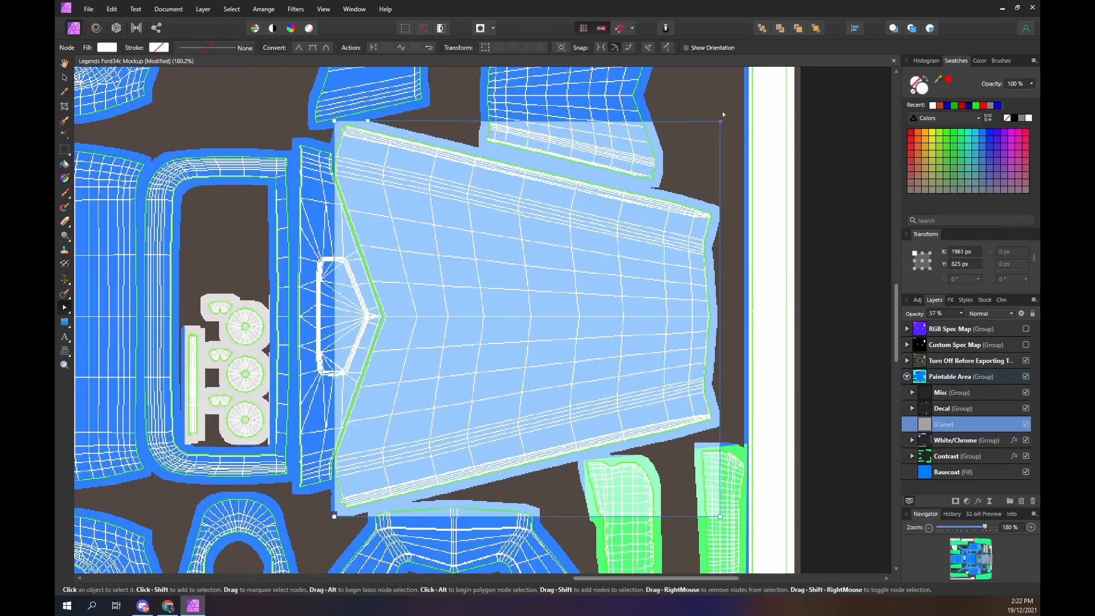
key("Down")
key("Down")
key("Down")
key("Down")
key("Down")
key("Down")
key("Down")
key("Down")
key("Down")
key("Down")
key("Down")
key("Down")
key("Down")
key("Down")
key("Down")
key("Down")
key("Down")
key("Down")
key("Down")
key("Down")
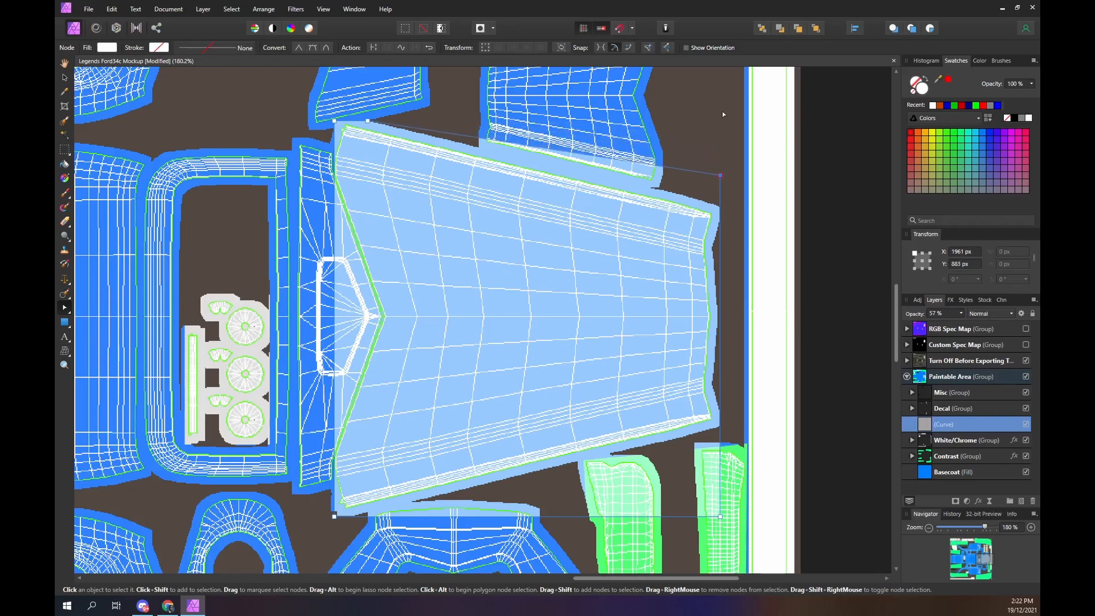
key("Down")
key("Down")
key("Down")
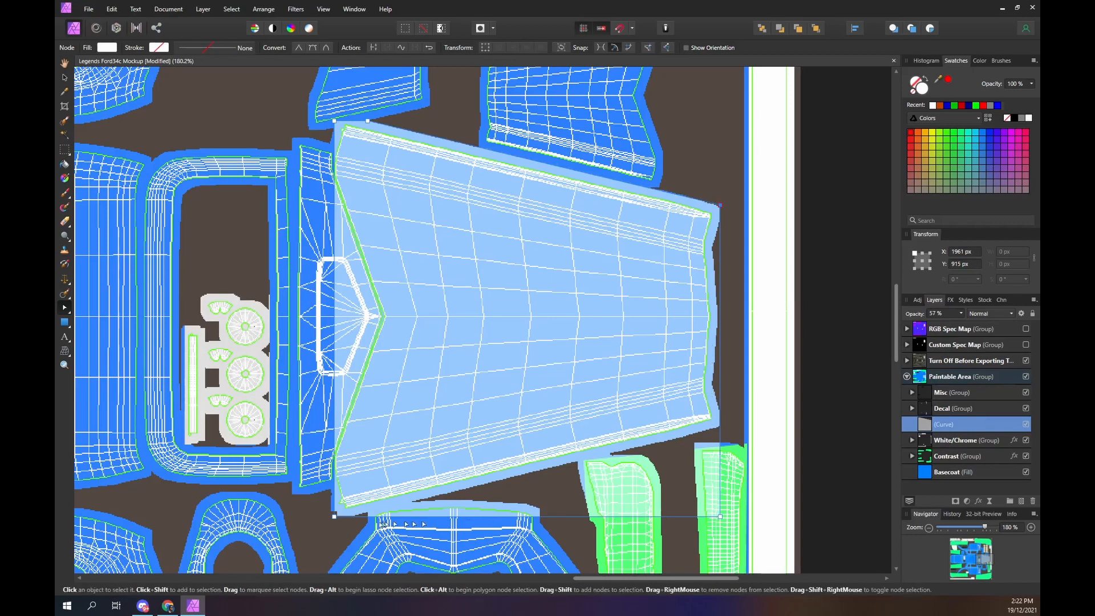
- Add a node on the bottom edge at about X 1568 px and raise the lower-right corner node to Y 1155 px
left_click(357, 517)
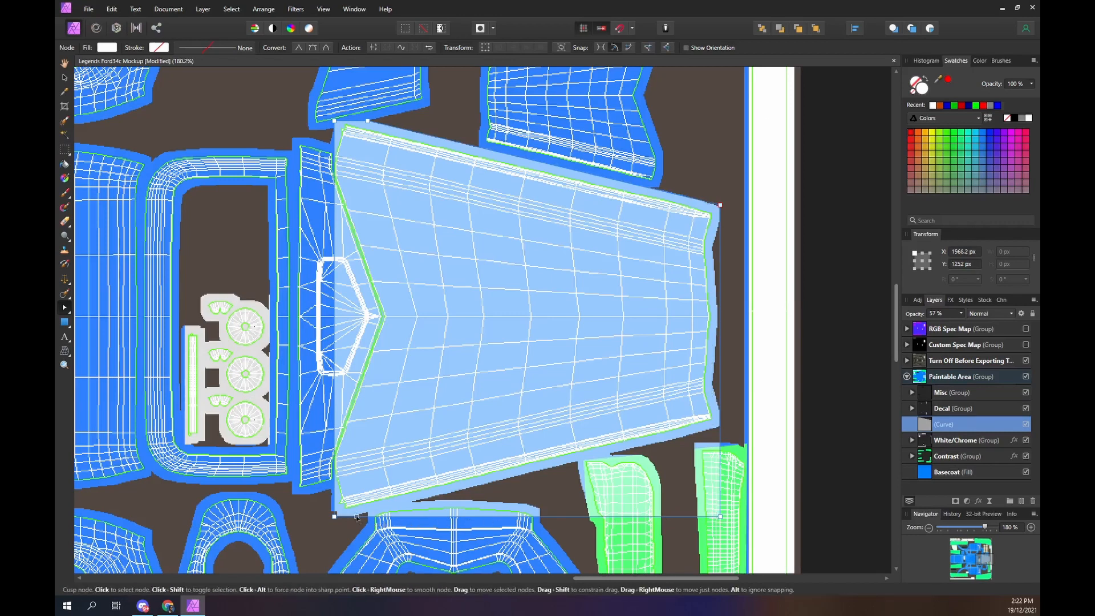
left_click(721, 517)
key("Up")
key("Up")
key("Up")
key("Up")
key("Up")
key("Up")
key("Up")
key("Up")
key("Up")
key("Up")
key("Up")
key("Up")
key("Up")
key("Up")
key("Up")
key("Up")
key("Up")
key("Up")
key("Up")
key("Up")
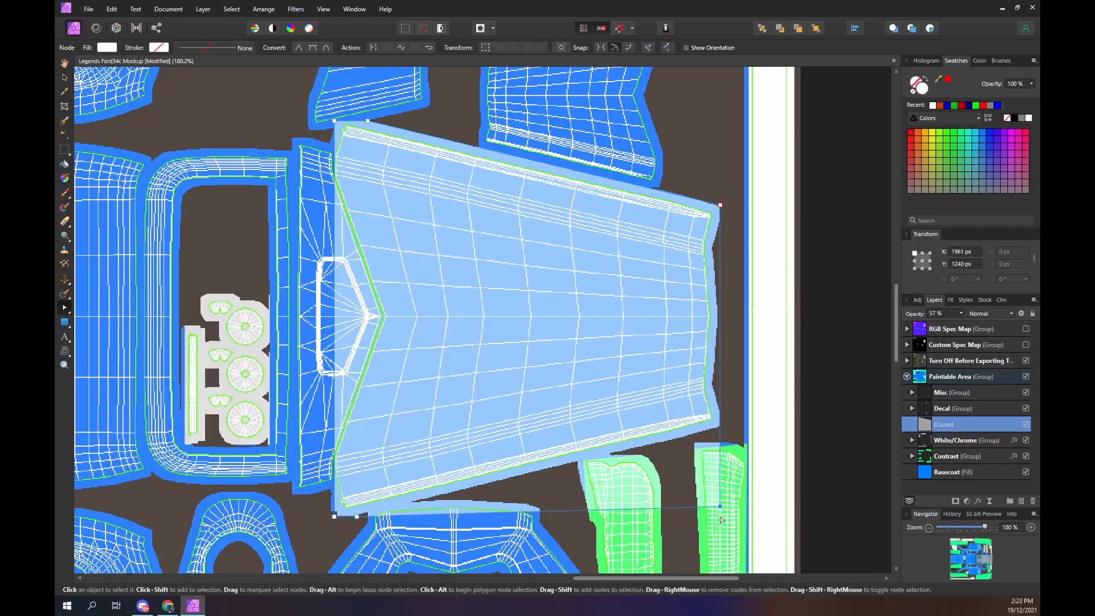
key("Up")
key("Up")
key("Up")
key("Up")
key("Up")
key("Up")
key("Up")
key("Up")
key("Up")
key("Up")
key("Up")
key("Up")
key("Up")
key("Up")
key("Up")
key("Up")
key("Up")
key("Up")
key("Up")
key("Up")
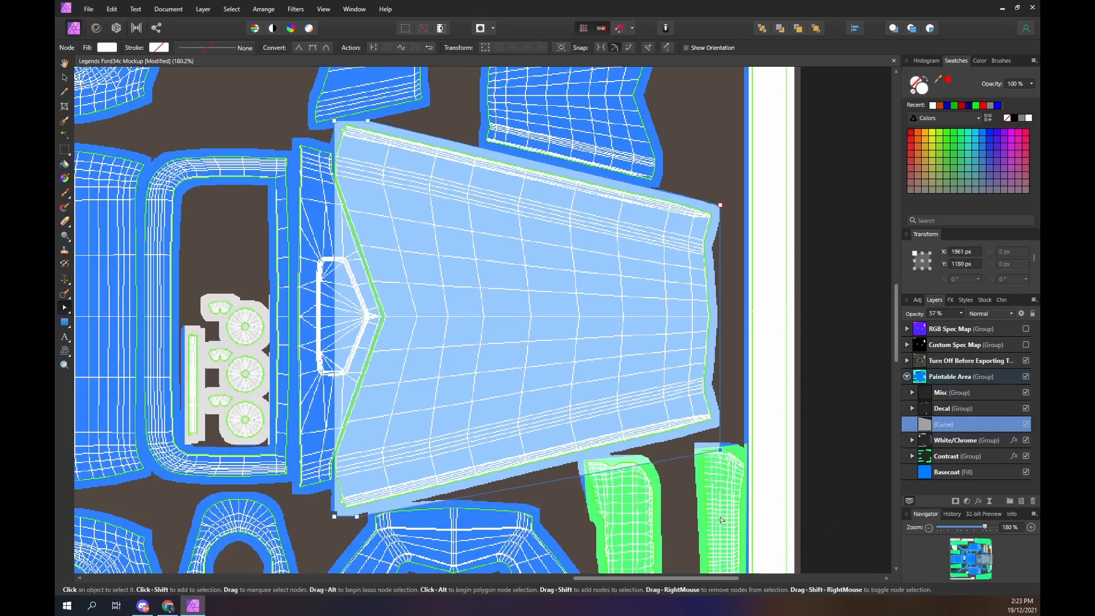
key("Up")
key("Up")
key("Up")
key("Up")
key("Up")
key("Up")
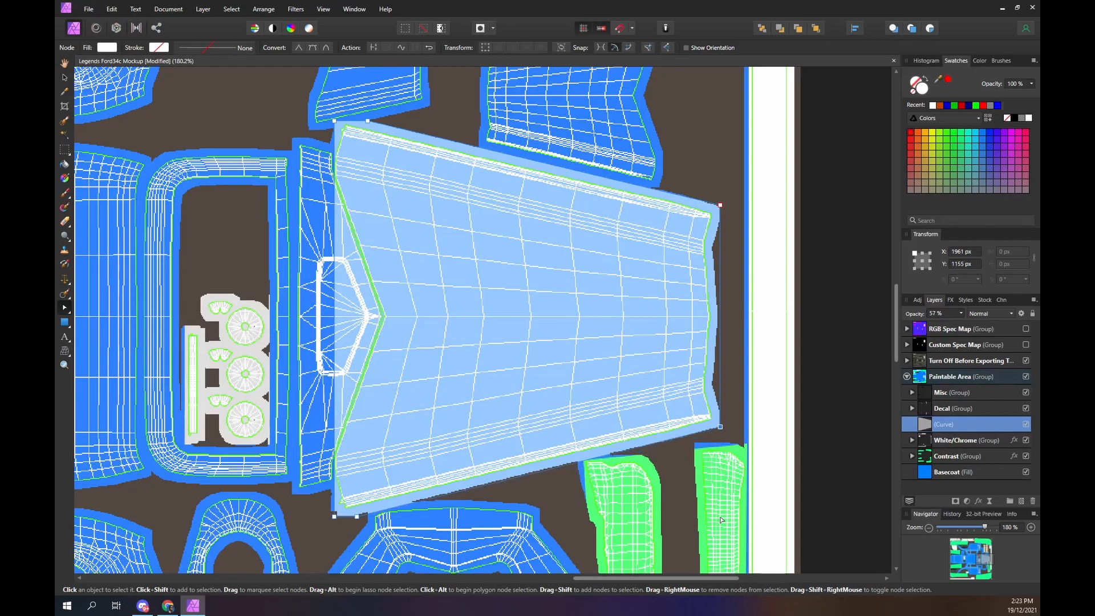
- Move the curve's lower-left corner node to X 1540 px, Y 1248 px to fit the hood panel's corner
left_click(324, 515)
key("Left")
key("Left")
key("Left")
key("Up")
key("Up")
key("Up")
key("Up")
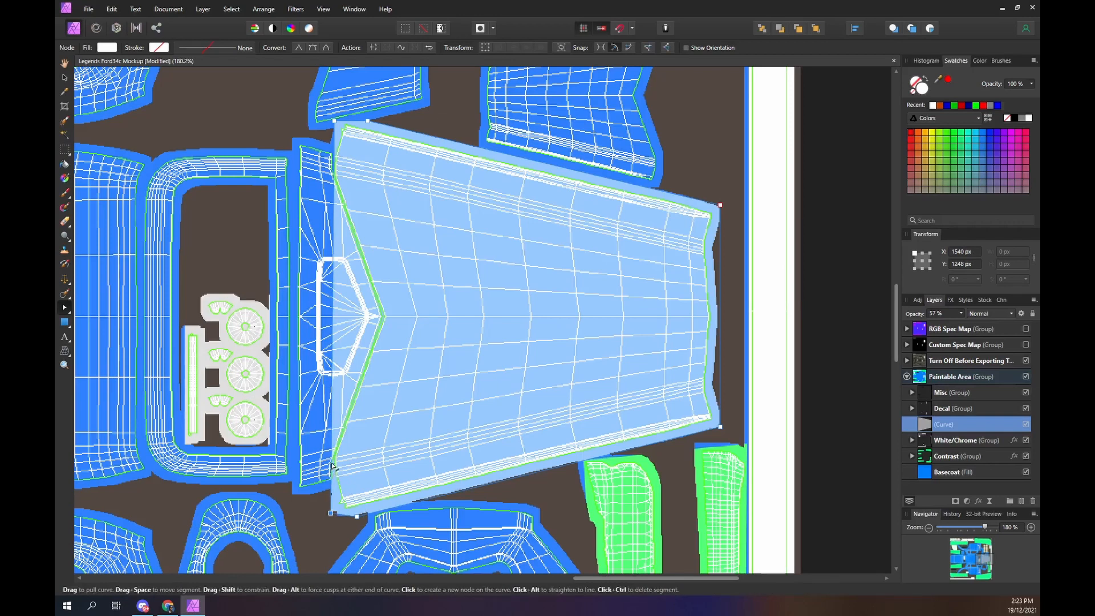
- Add nodes on the curve's left edge at about Y 1194 px and Y 889 px, nudging the lower one right to X 1543.5 px
left_click(331, 467)
key("Right")
key("Right")
key("Right")
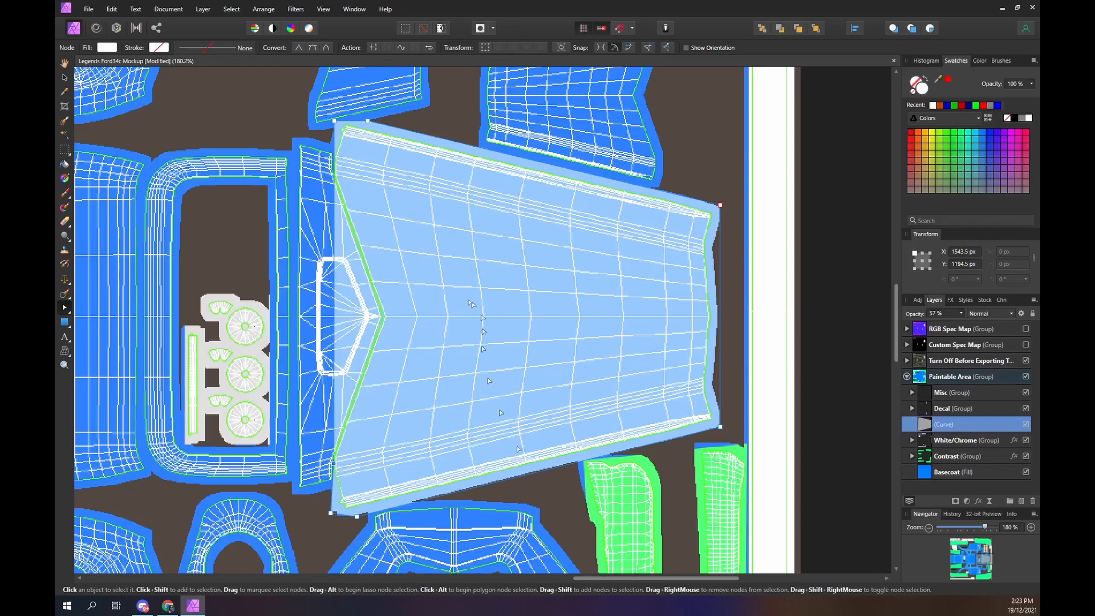
left_click(337, 183)
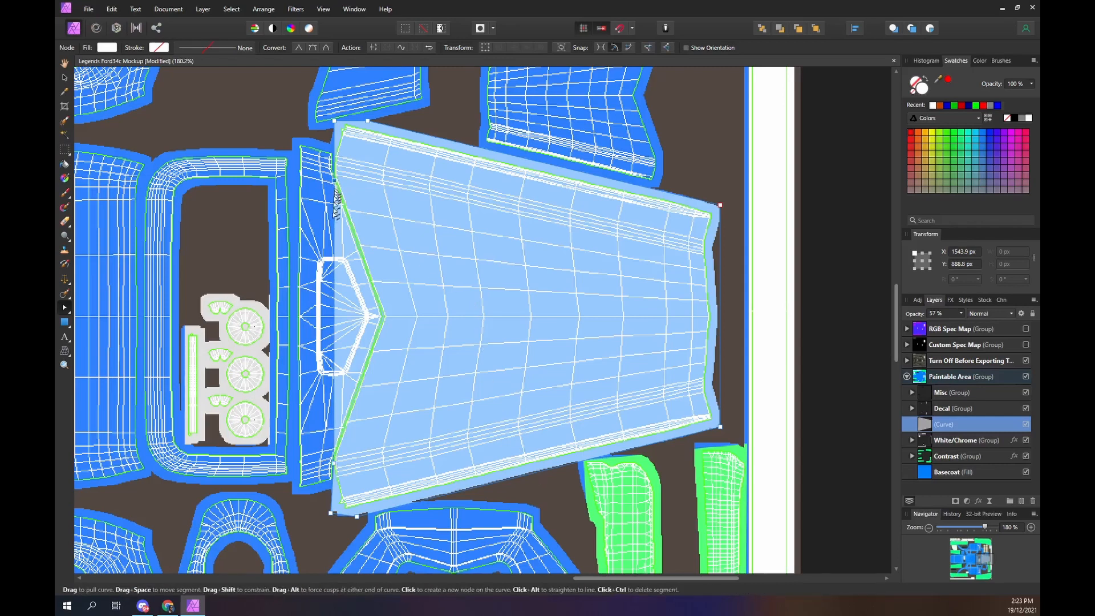
- Move the curve's upper-left corner node left and down to fit the hood panel's upper corner
left_click(335, 122)
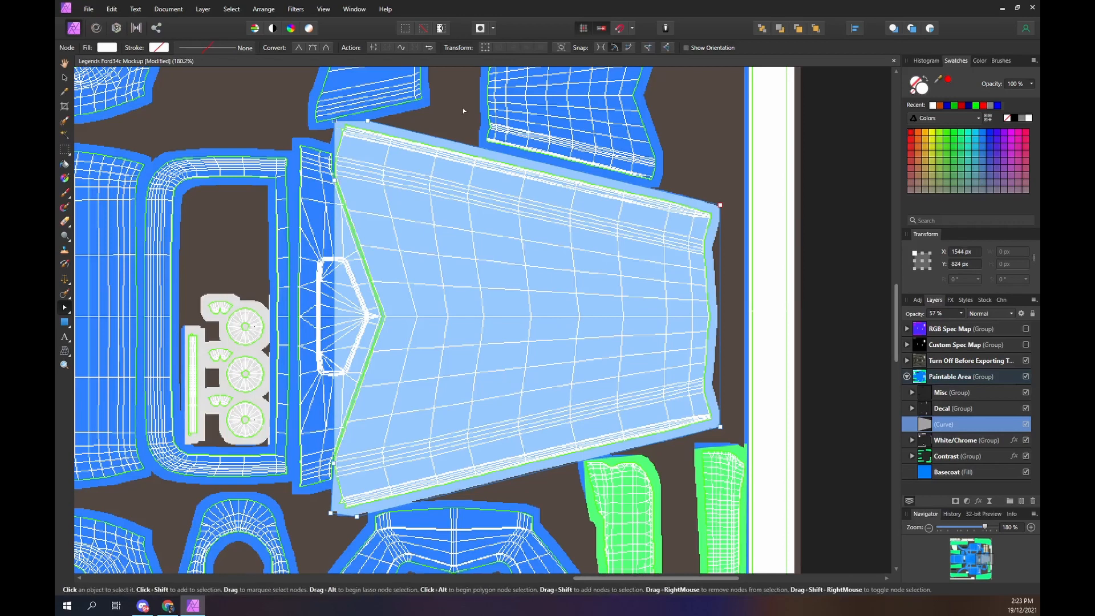
key("Down")
key("Down")
key("Down")
key("Down")
key("Left")
key("Left")
key("Left")
key("Left")
key("Left")
key("Left")
key("Down")
key("Down")
key("Down")
key("Right")
- Move the added top-edge node left and slightly up to follow the hood panel's outline
left_click(367, 121)
key("Left")
key("Left")
key("Left")
key("Left")
key("Left")
key("Up")
key("Up")
key("Left")
key("Left")
key("Left")
key("Up")
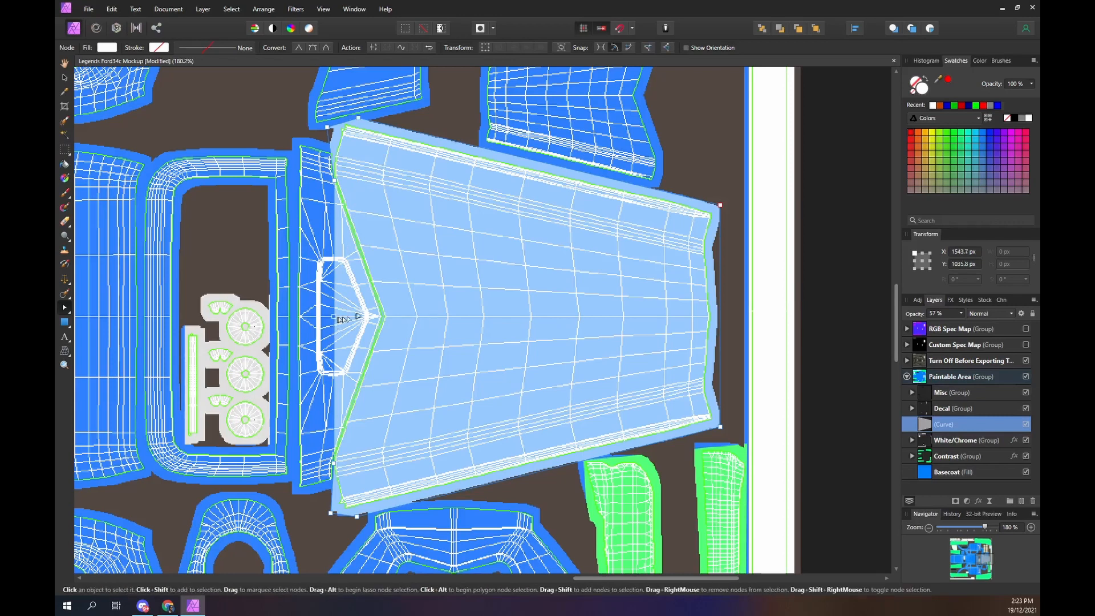
- Add a node midway along the curve's left edge and move it right to X 1596.7 px, Y 1035.8 px at the V-notch tip
left_click(336, 318)
key("Right")
key("Right")
key("Right")
key("Right")
key("Right")
key("Right")
key("Right")
key("Right")
key("Right")
key("Right")
key("Right")
key("Right")
key("Right")
key("Right")
key("Right")
key("Right")
key("Right")
key("Right")
key("Right")
key("Right")
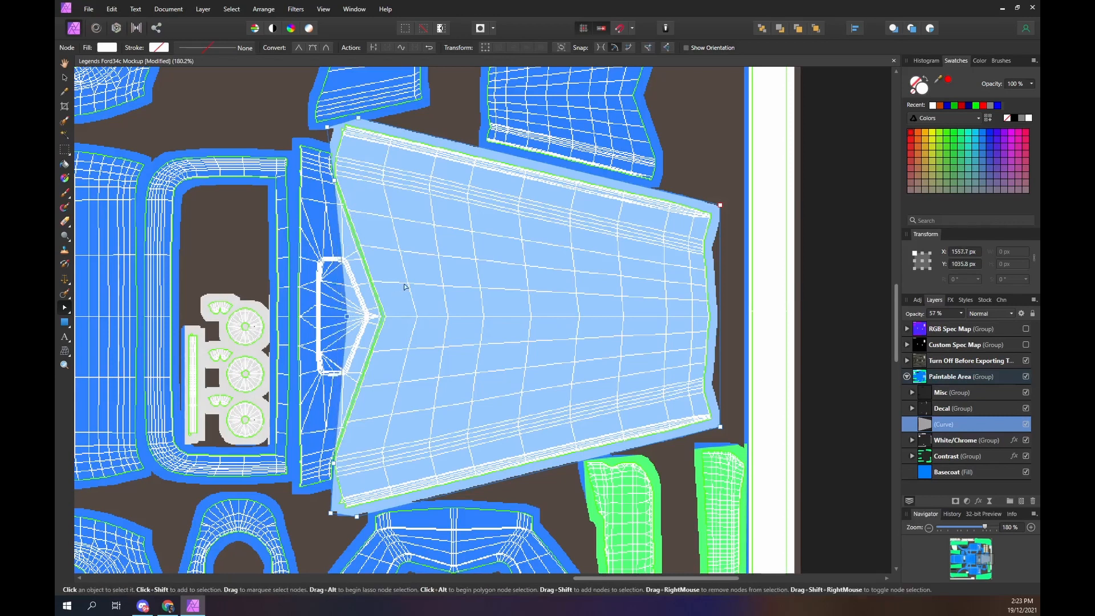
key("Right")
key("Right")
key("Right")
key("Right")
key("Right")
key("Right")
key("Right")
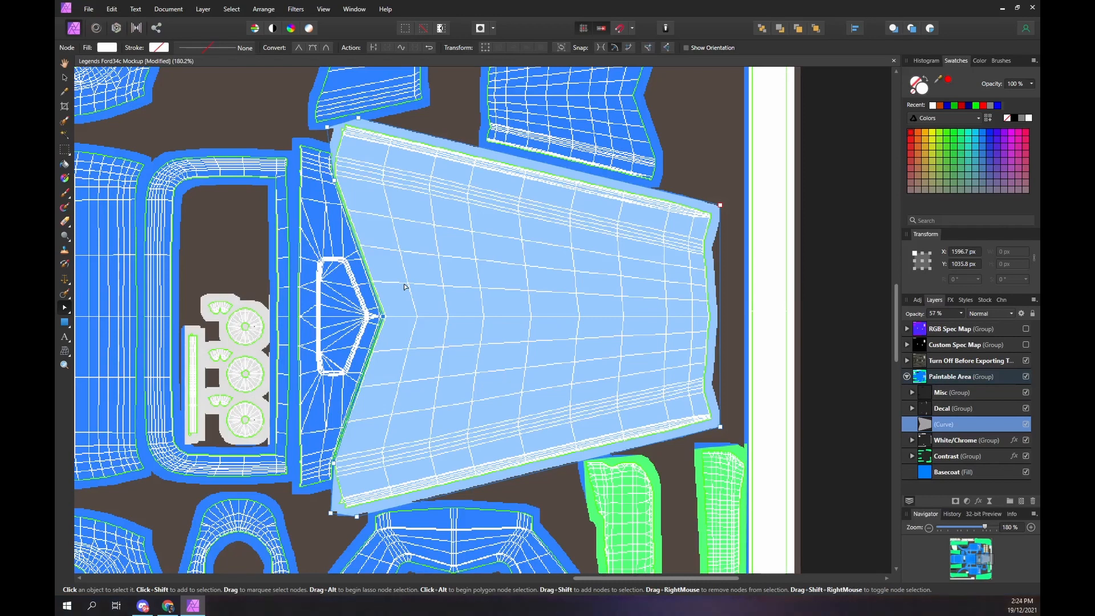
- Nudge the lower node on the curve's left edge to X 1542.5 px, Y 1191.5 px to follow the panel outline
scroll(405, 286, "up", 2)
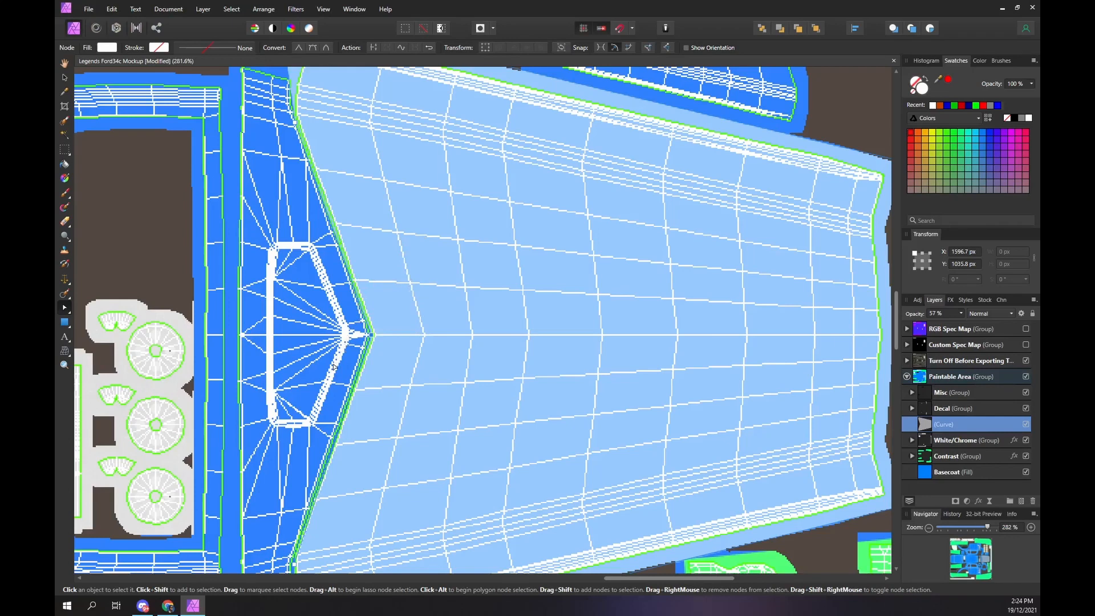
scroll(291, 211, "down", 3)
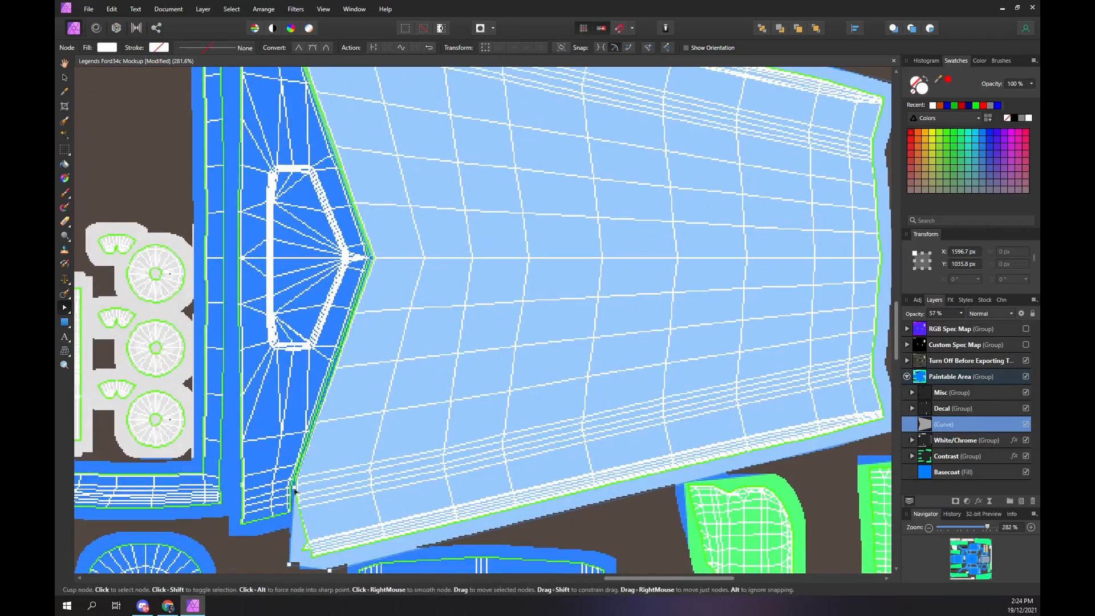
left_click(294, 489)
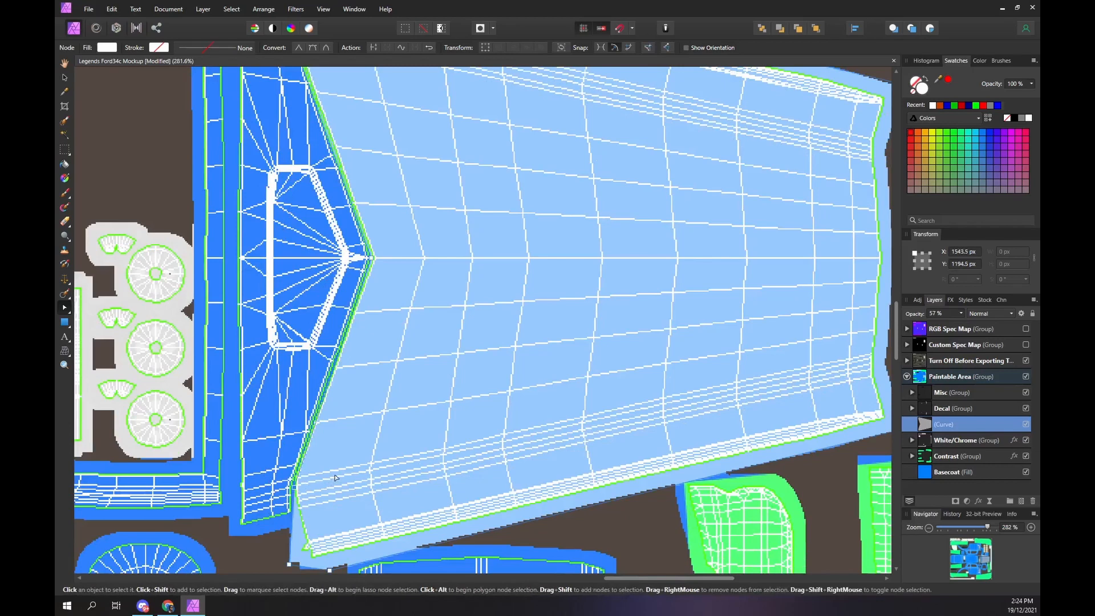
key("Left")
key("Up")
key("Up")
scroll(335, 478, "up", 5)
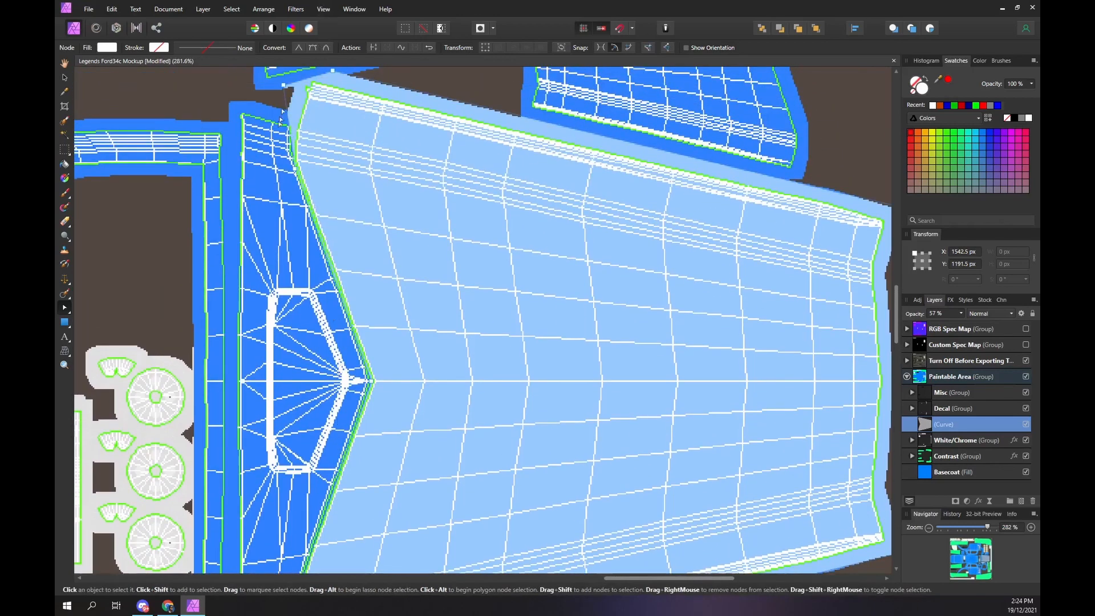
scroll(367, 186, "down", 4)
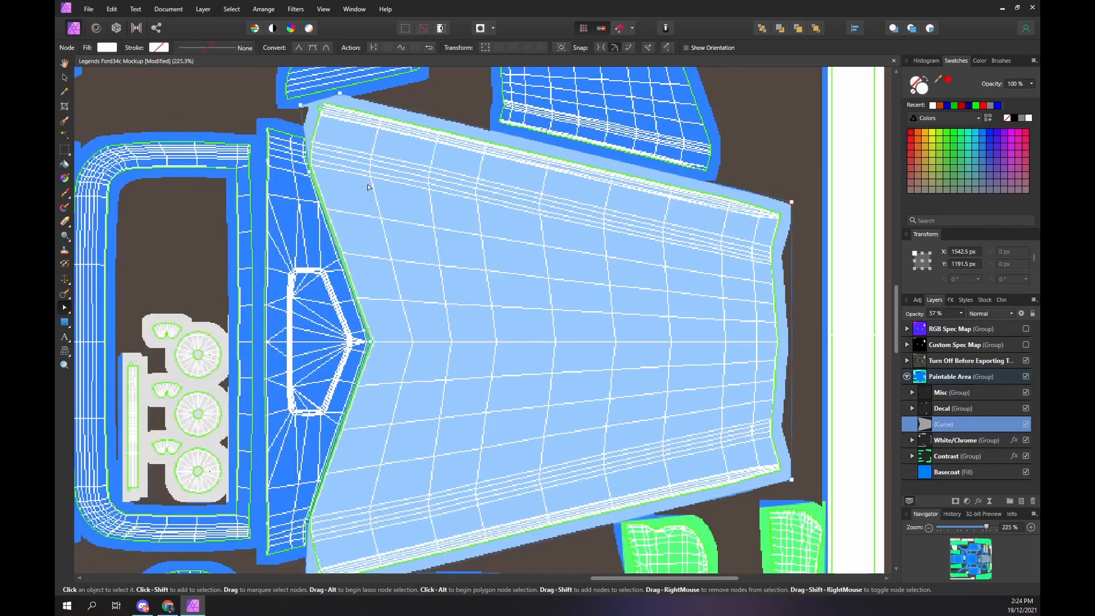
- Set the hood curve's opacity to 100% and name the layer Bonnet
left_click(921, 315)
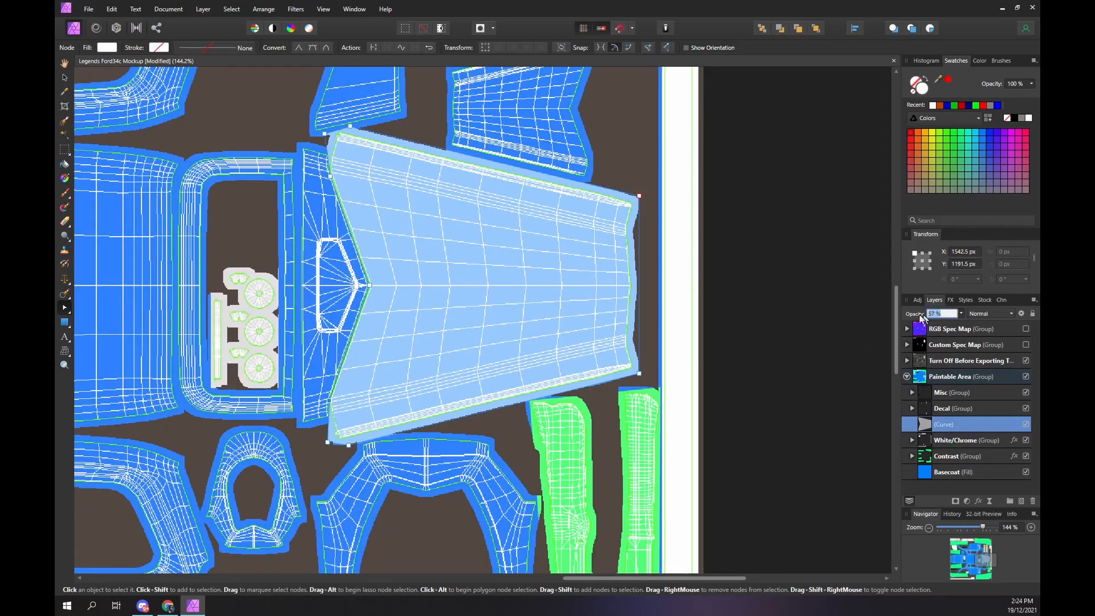
left_click_drag(915, 318, 961, 317)
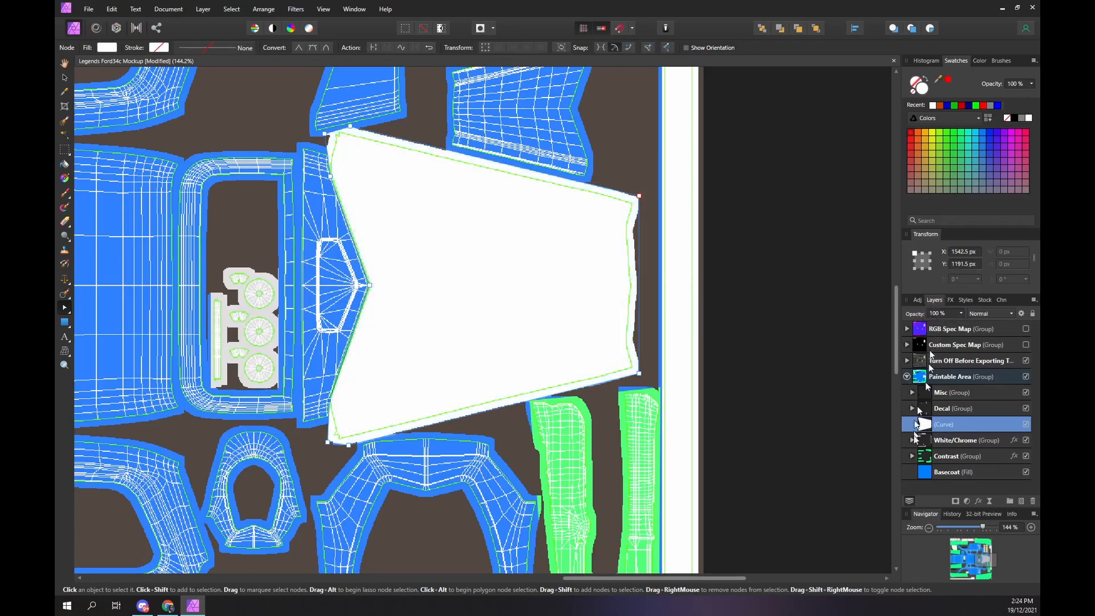
double_click(945, 424)
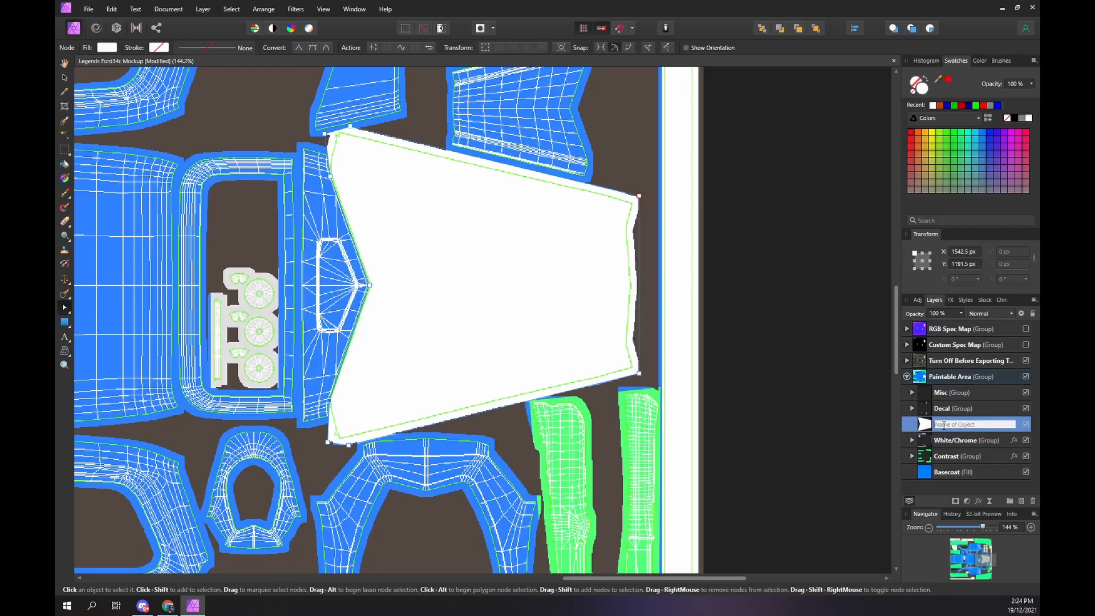
type("Bonnet")
key("Return")
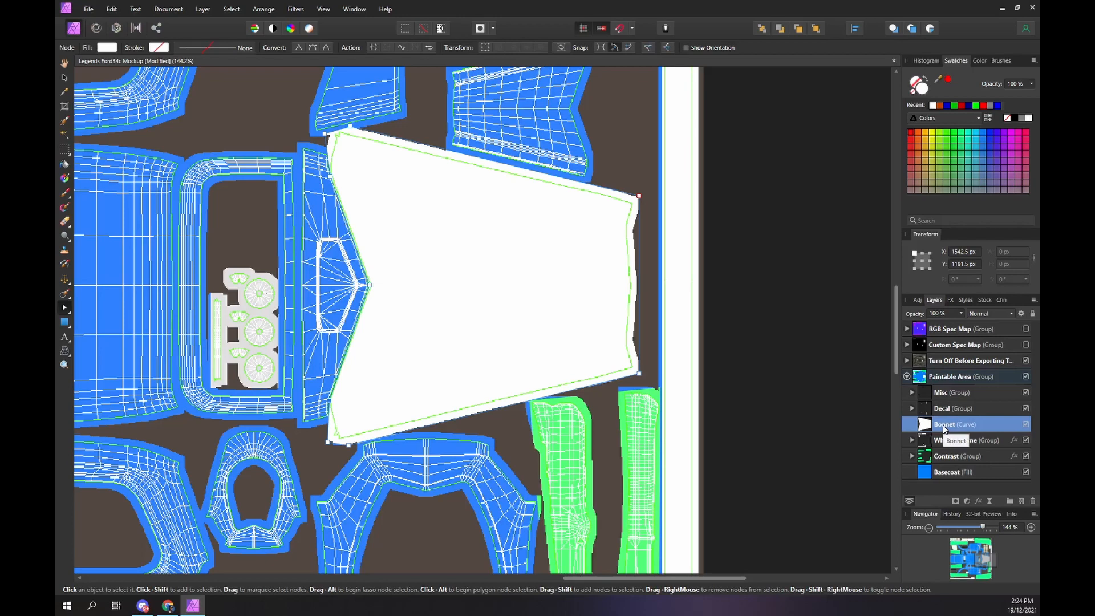
- Draw a rounded rectangle of about 336 × 344 px above the White/Chrome group, covering the boot panel's outline
left_click(935, 440)
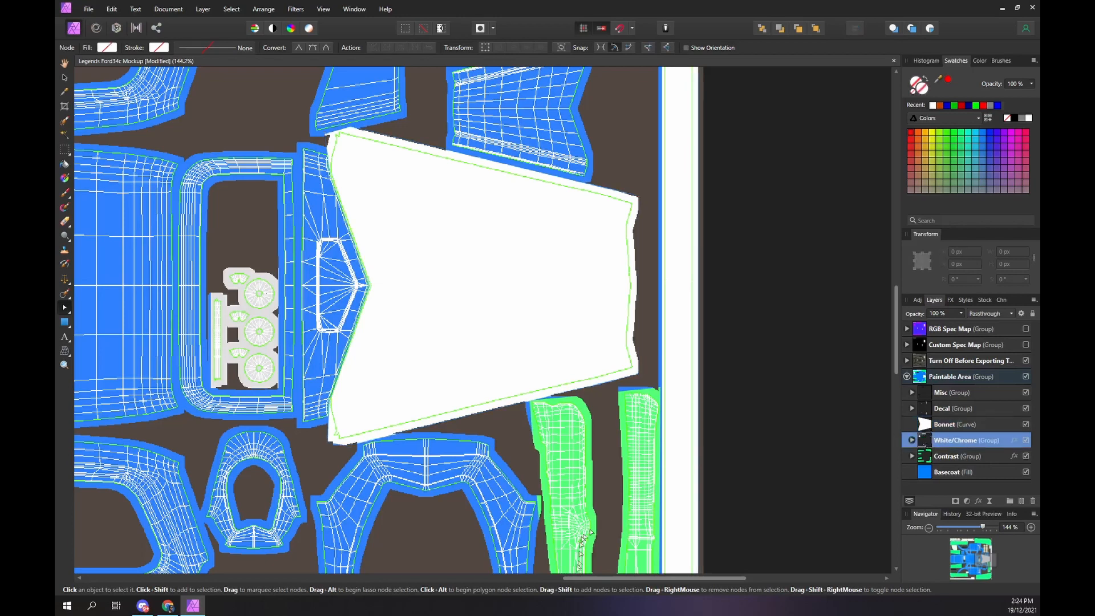
left_click_drag(580, 584, 247, 581)
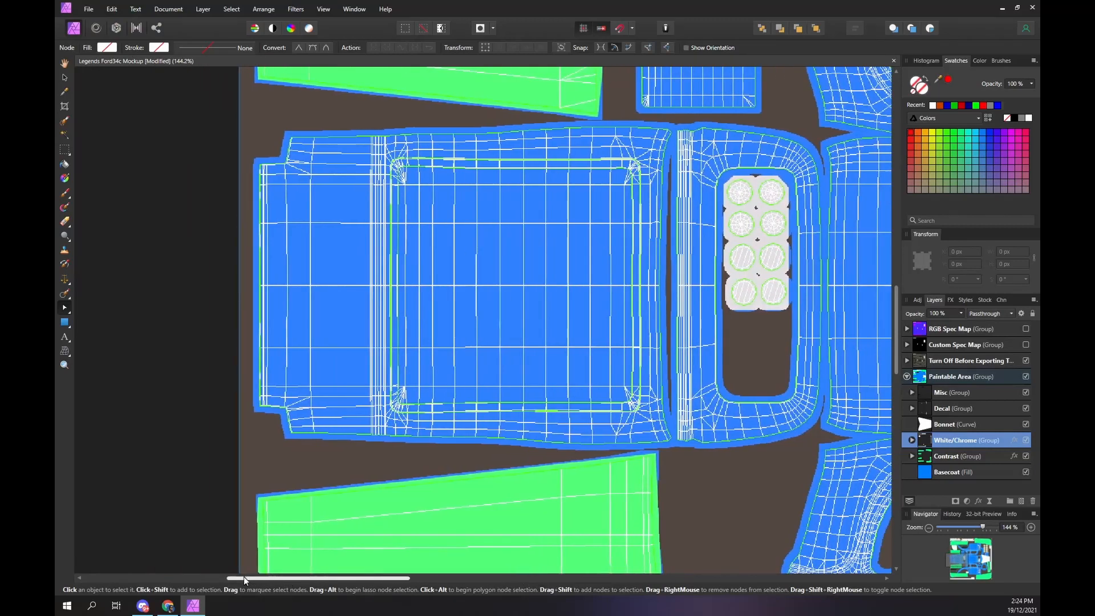
scroll(637, 376, "up", 1)
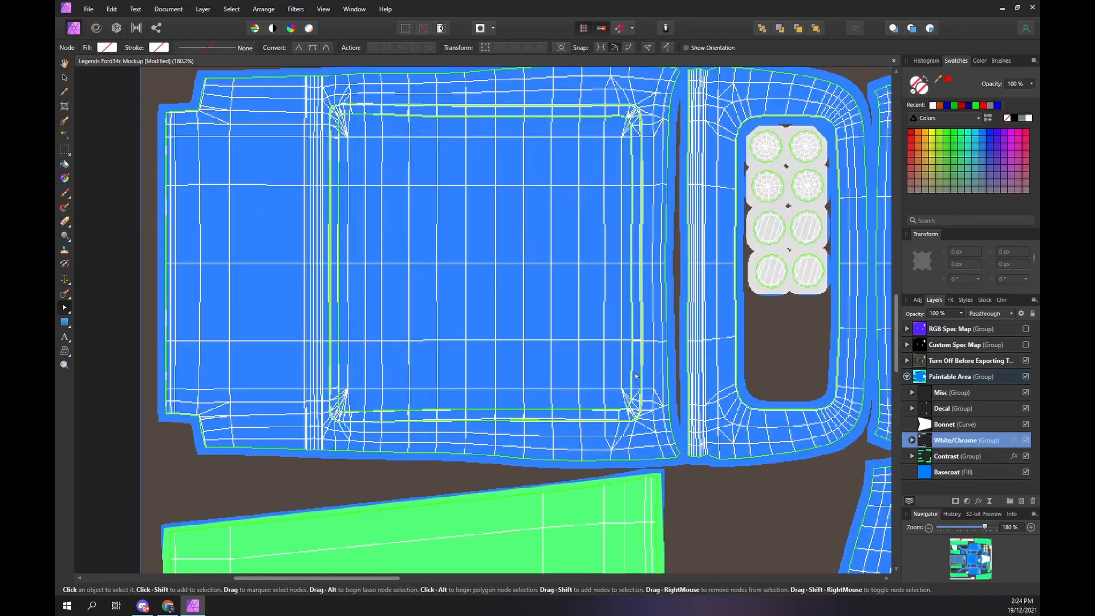
scroll(636, 376, "up", 1)
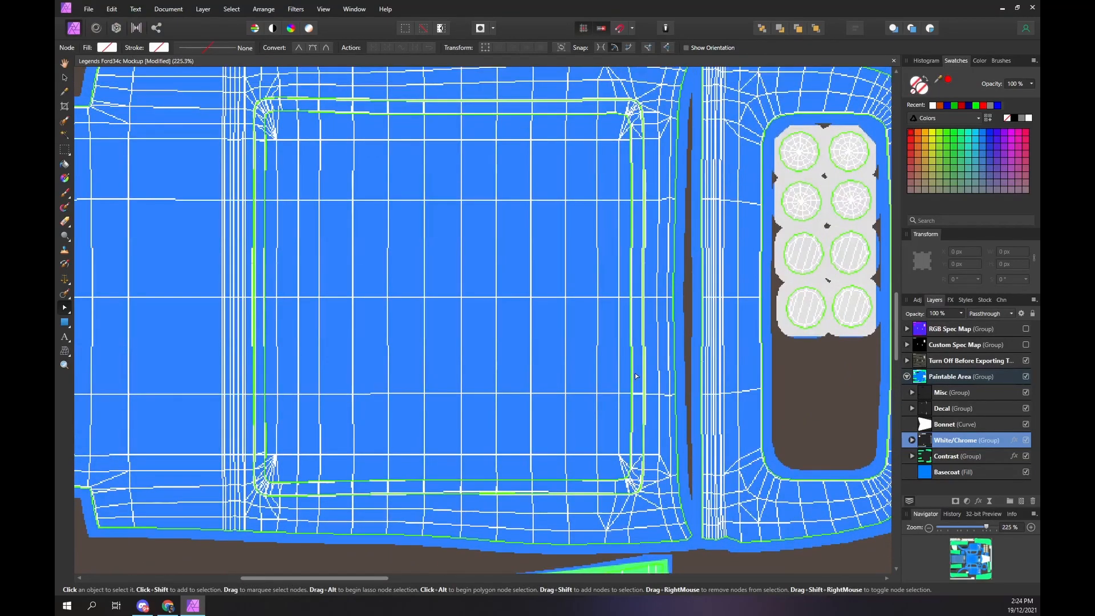
scroll(636, 376, "up", 1)
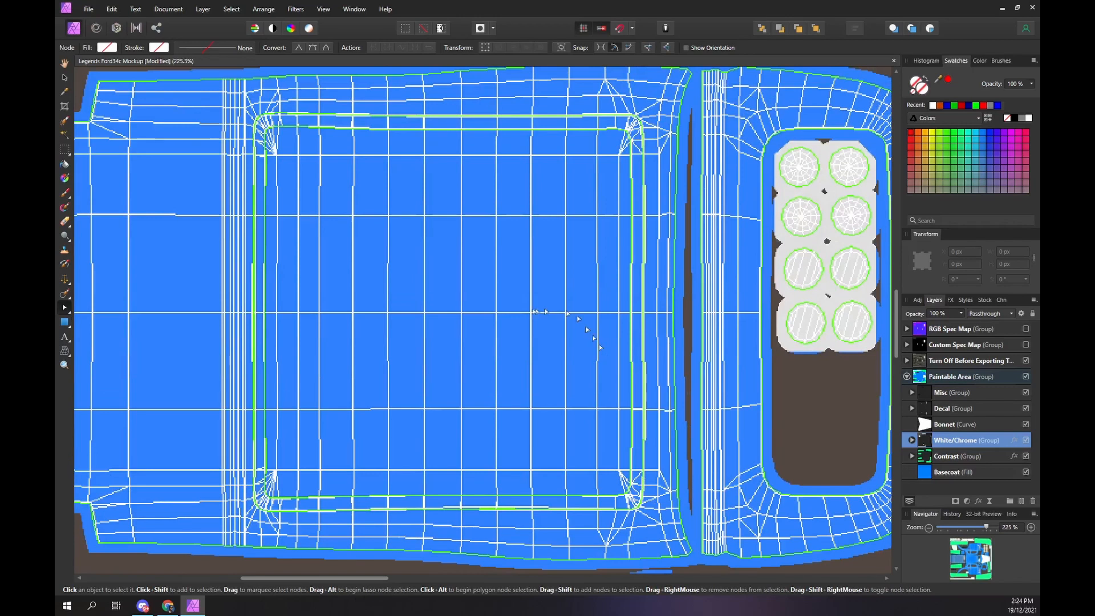
left_click(71, 326)
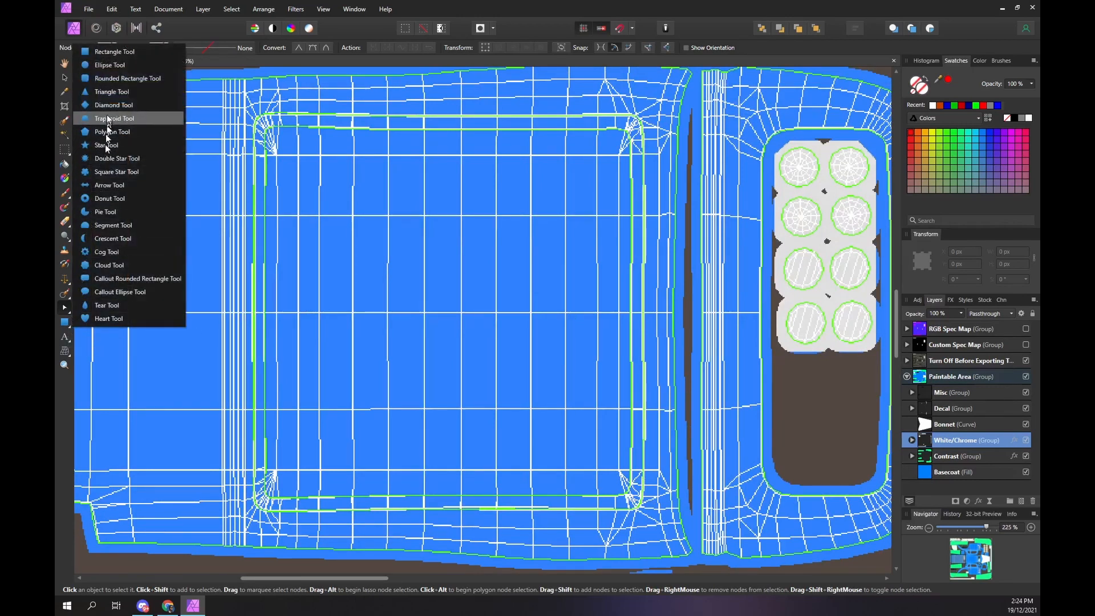
left_click(111, 80)
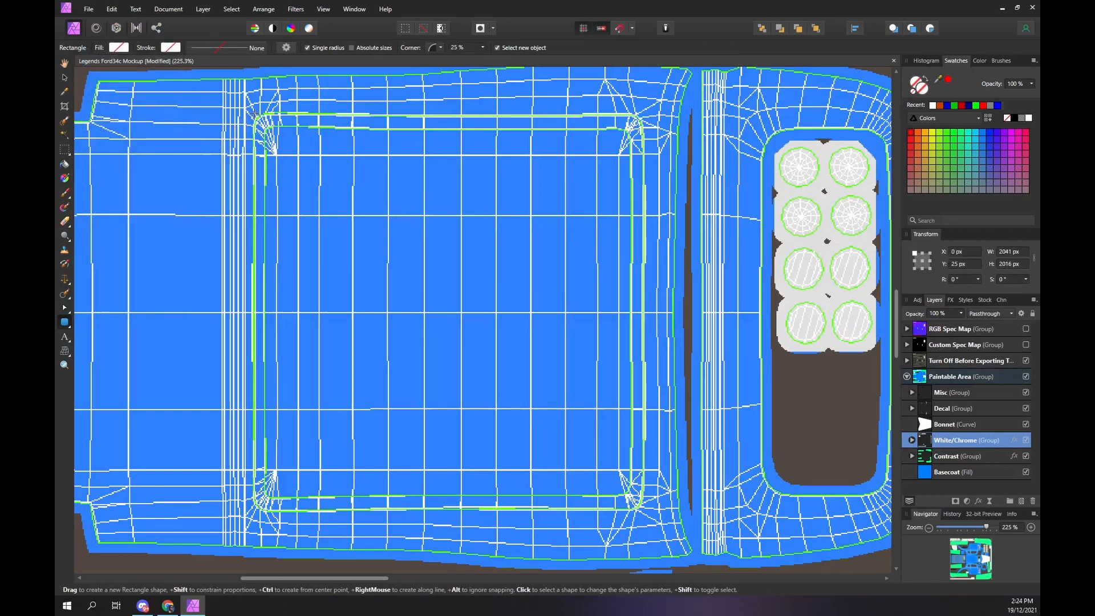
left_click_drag(253, 114, 641, 508)
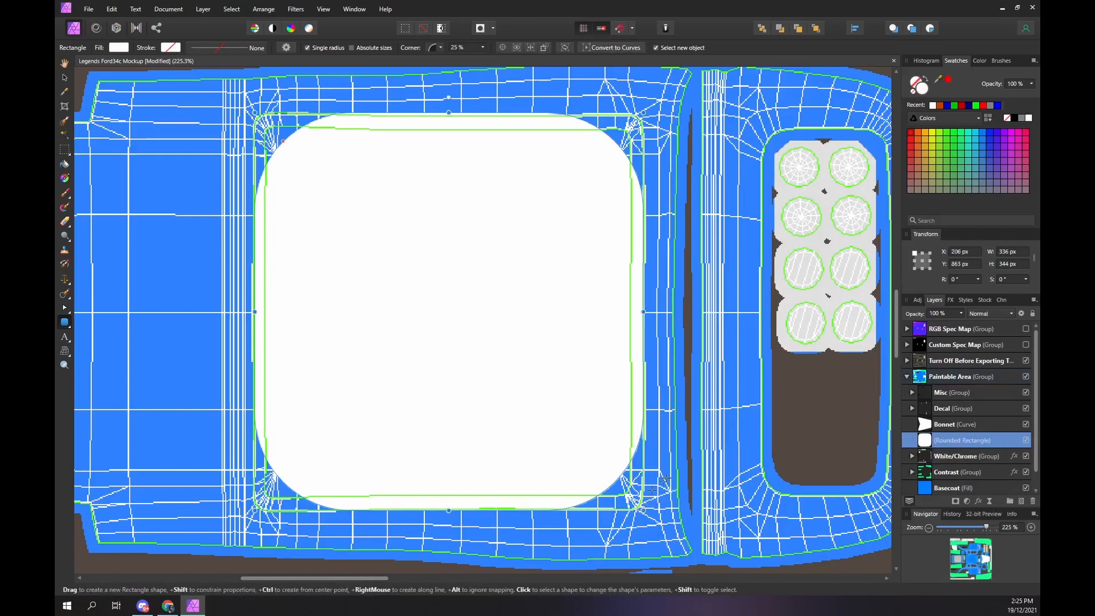
- Lower the rounded rectangle's opacity to 65% and set its corner radius to 4% to match the boot panel
left_click(937, 314)
left_click_drag(924, 315, 904, 318)
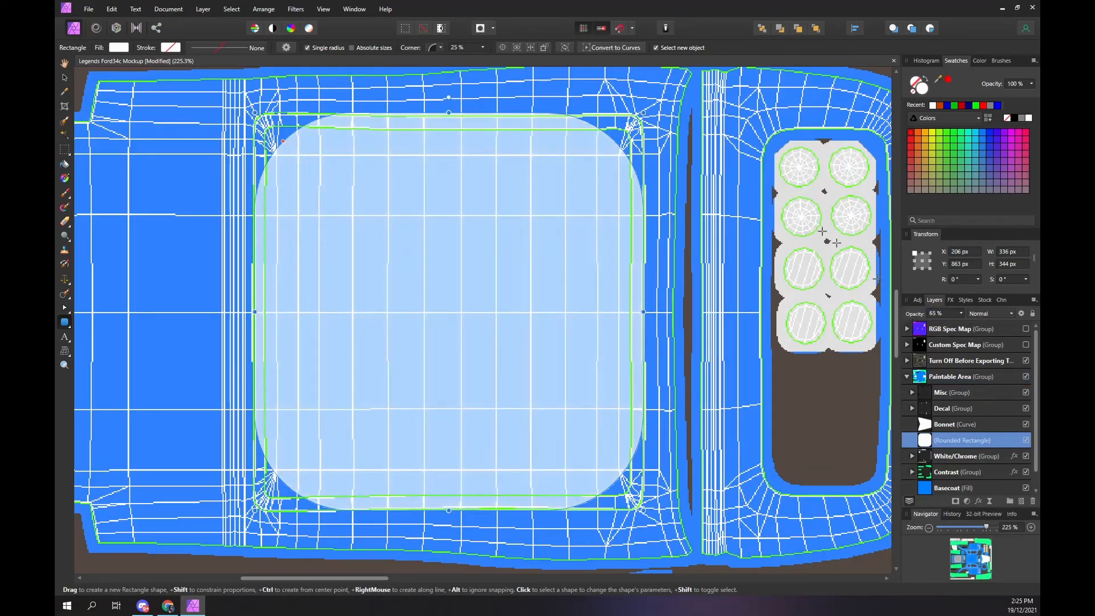
left_click(459, 48)
type("5")
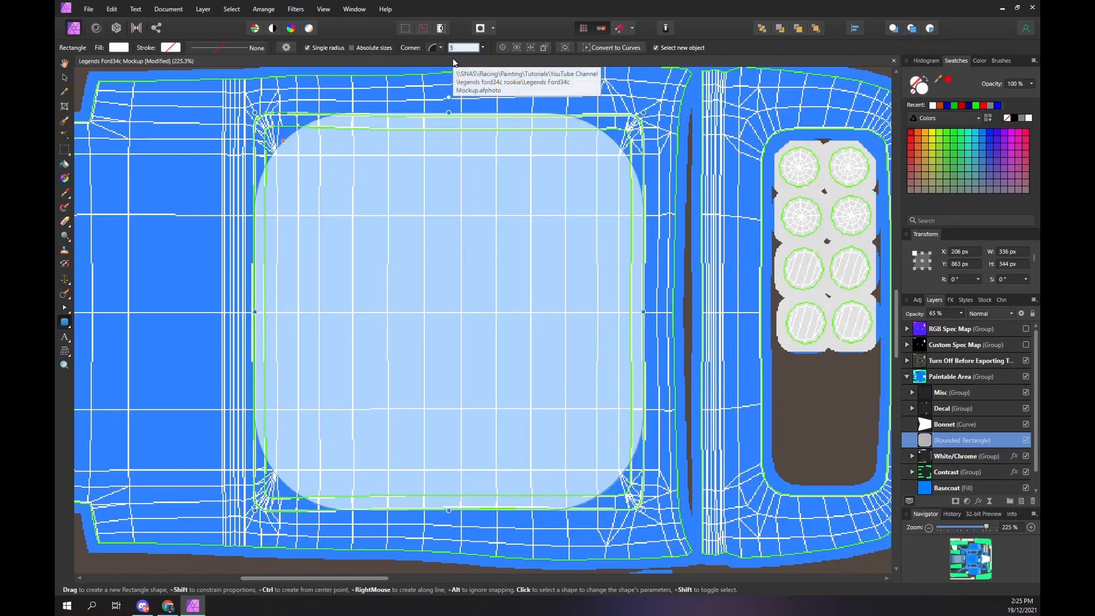
key("Return")
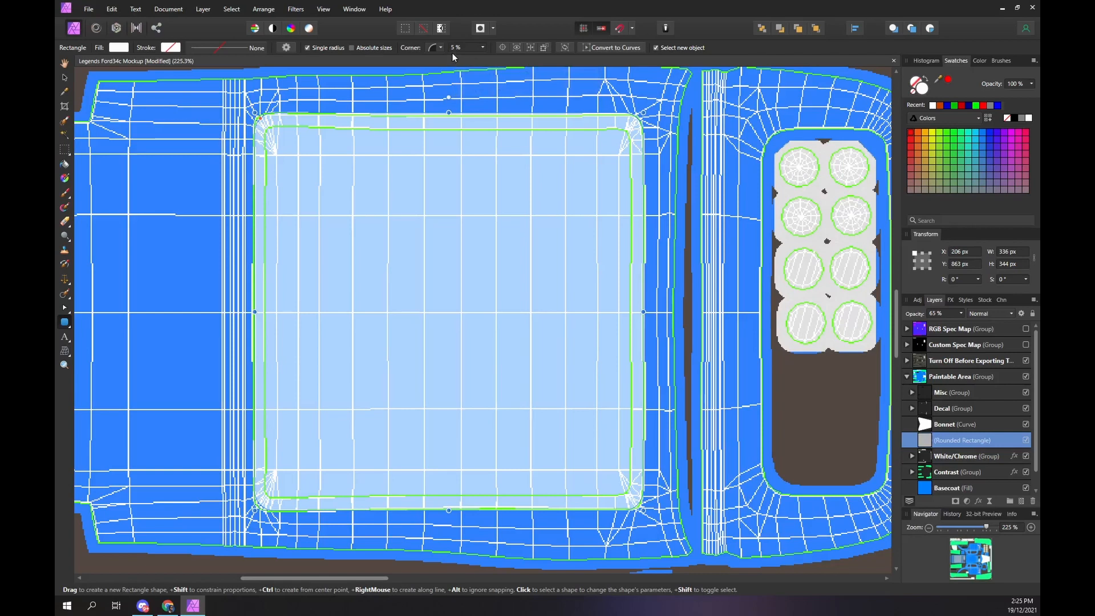
left_click(460, 49)
type("4")
key("Return")
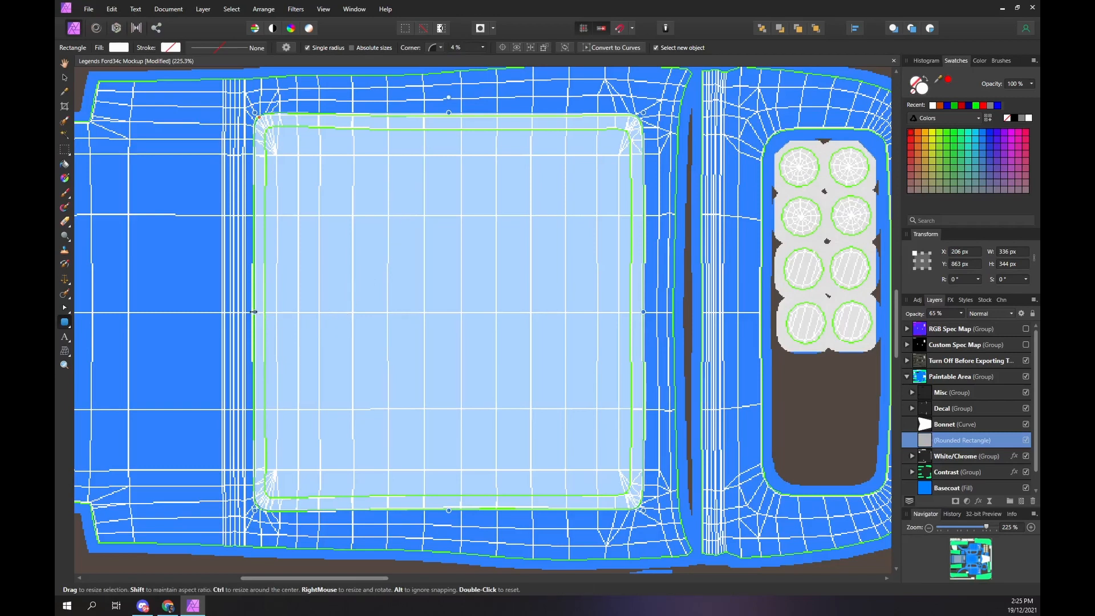
- Resize the rounded rectangle to about 337 × 342 px at X 205 px, Y 864 px to fit the boot outline
left_click_drag(254, 312, 253, 311)
left_click_drag(448, 509, 448, 509)
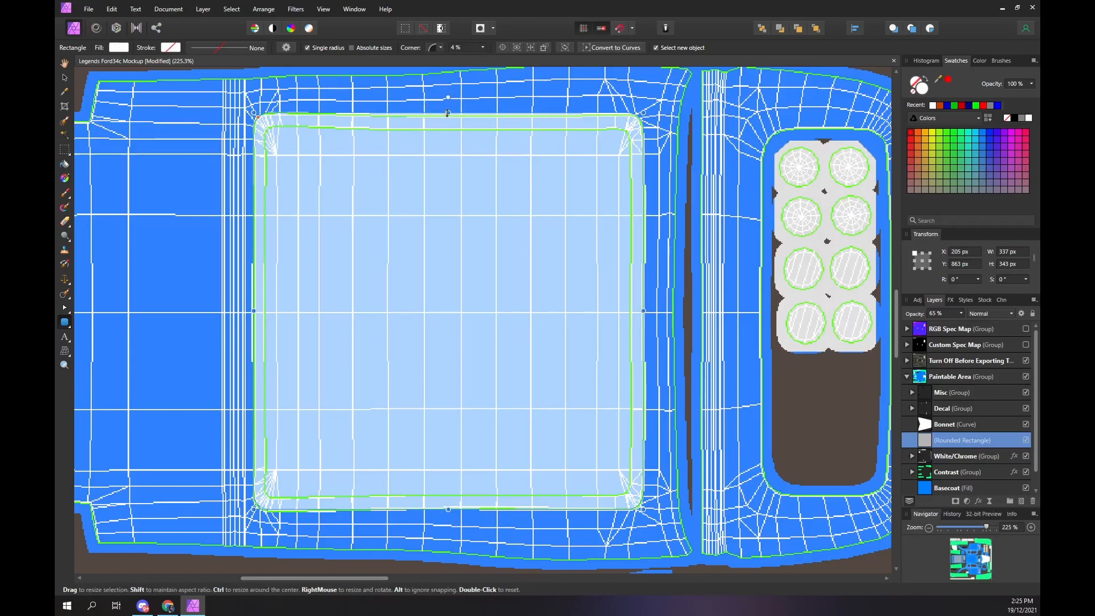
left_click_drag(448, 113, 448, 115)
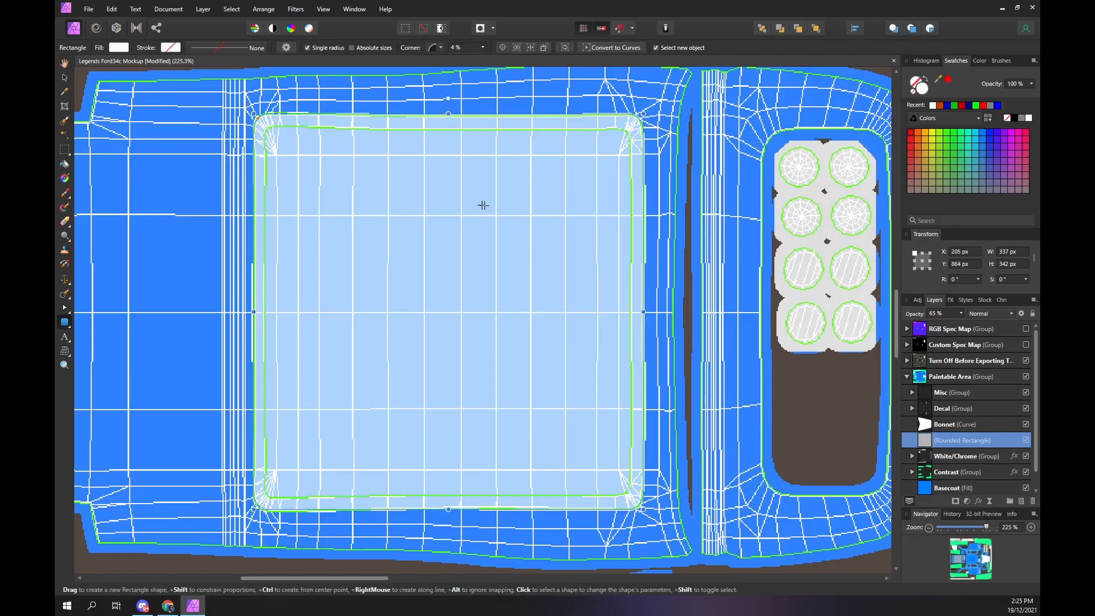
- Set the rounded rectangle's opacity to 100% and name the layer Boot
left_click_drag(944, 314, 917, 316)
type("100")
key("Return")
double_click(946, 440)
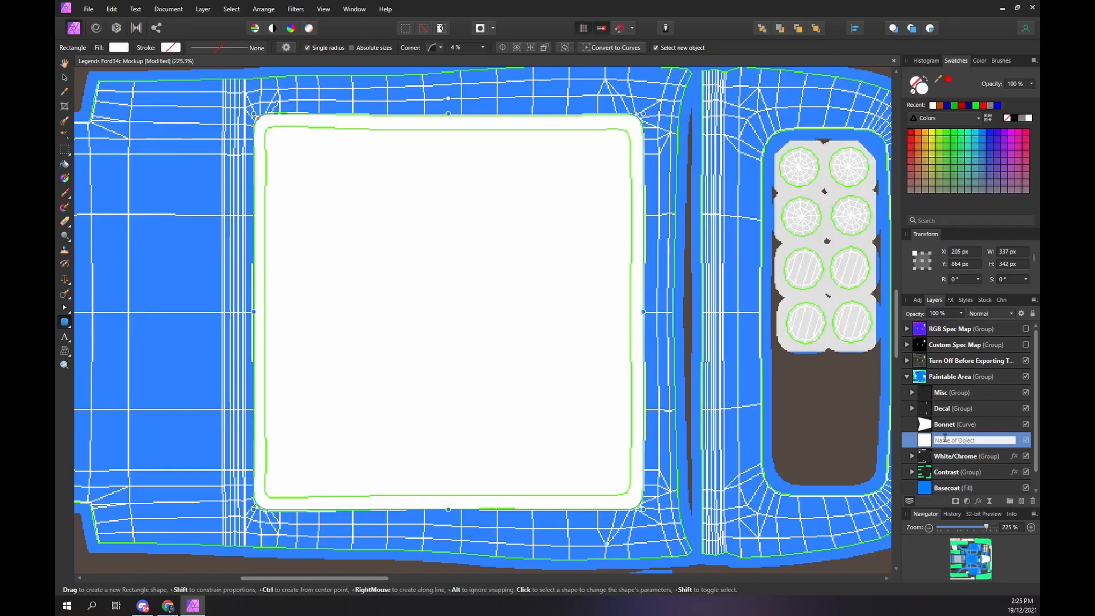
type("Boot")
key("Return")
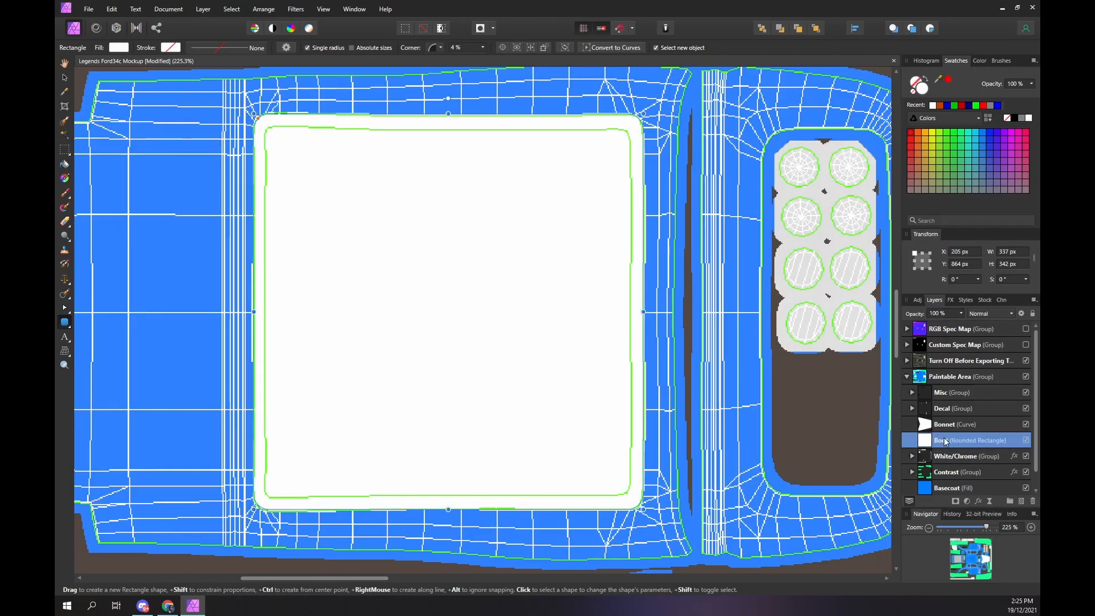
- Group the Bonnet and Boot layers and name the group Parts
left_click(928, 427, "shift")
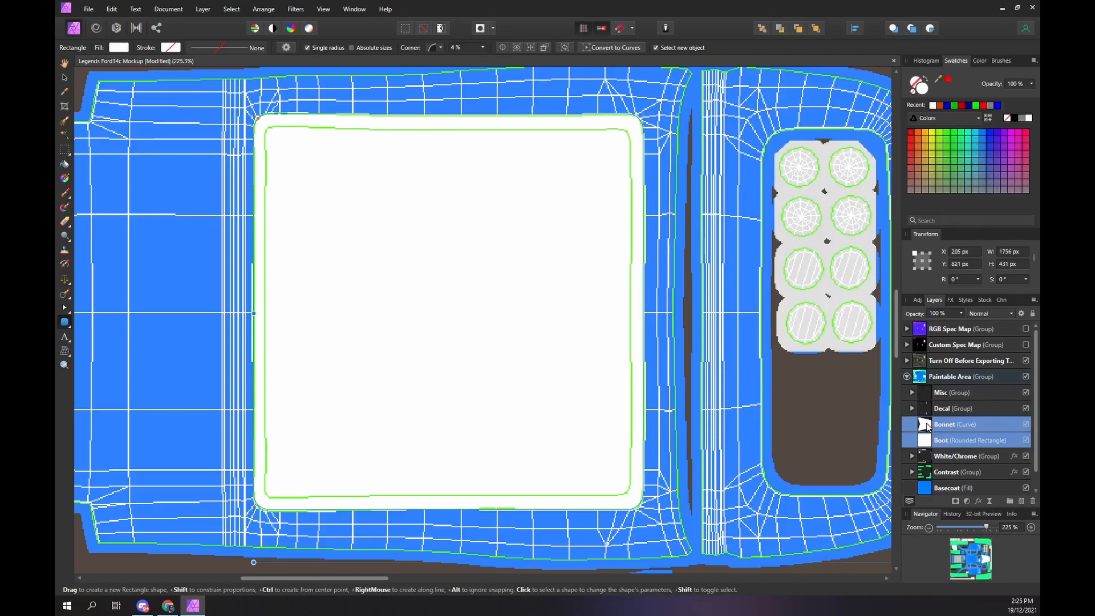
right_click(927, 427)
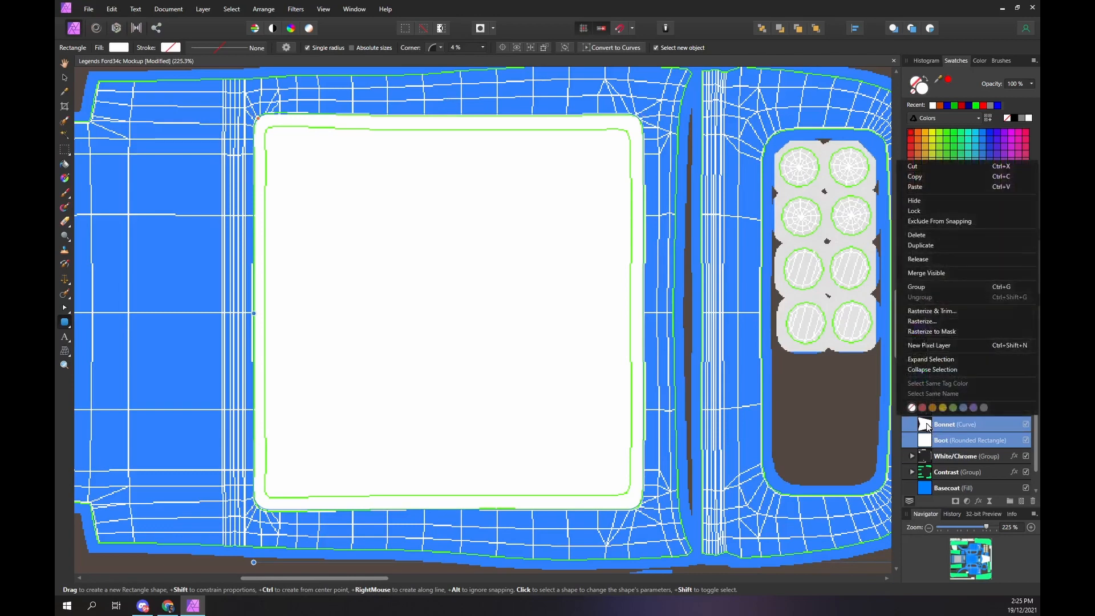
left_click(1008, 499)
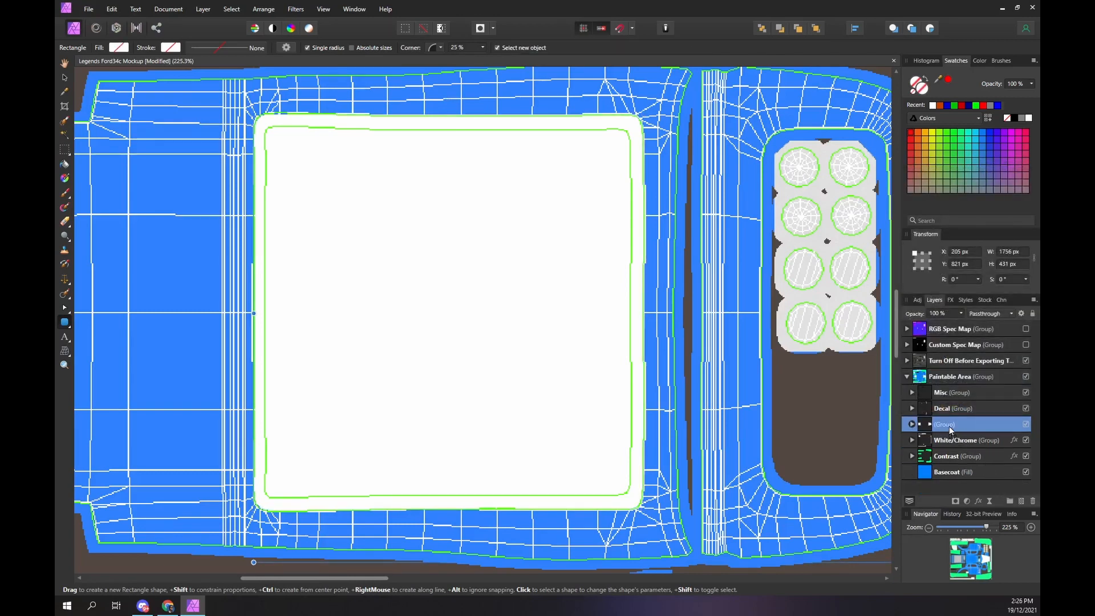
double_click(950, 426)
type("Parts")
key("Return")
- Nest the Parts group inside a new group named Carbon and expand it
left_click(1009, 502)
double_click(941, 427)
type("Carbon")
key("Return")
left_click(911, 425)
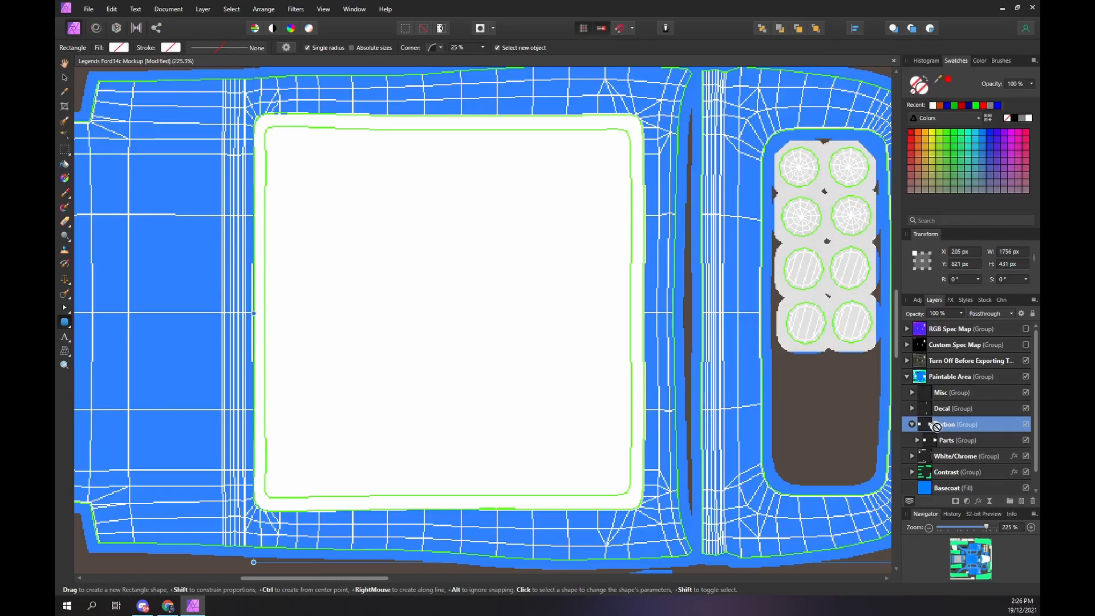
- Place the CARBON (Paint Texture).jpg image in the document and position it at X 0 px, Y 0 px
mouse_move(937, 427)
left_mouse_down()
mouse_move(898, 423)
mouse_move(471, 269)
mouse_move(395, 224)
left_mouse_up()
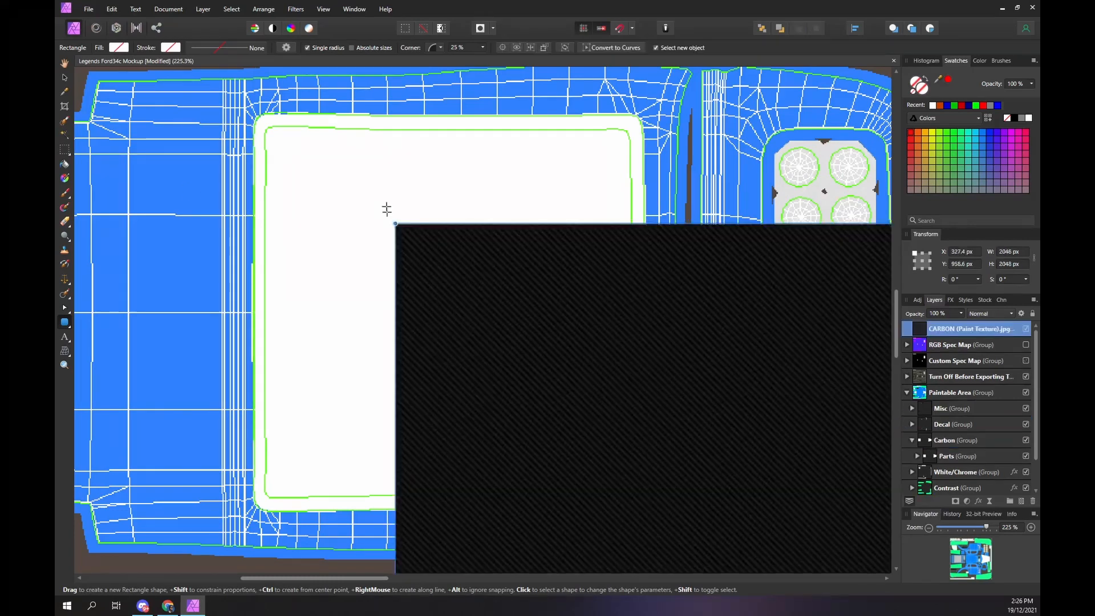
left_click(65, 77)
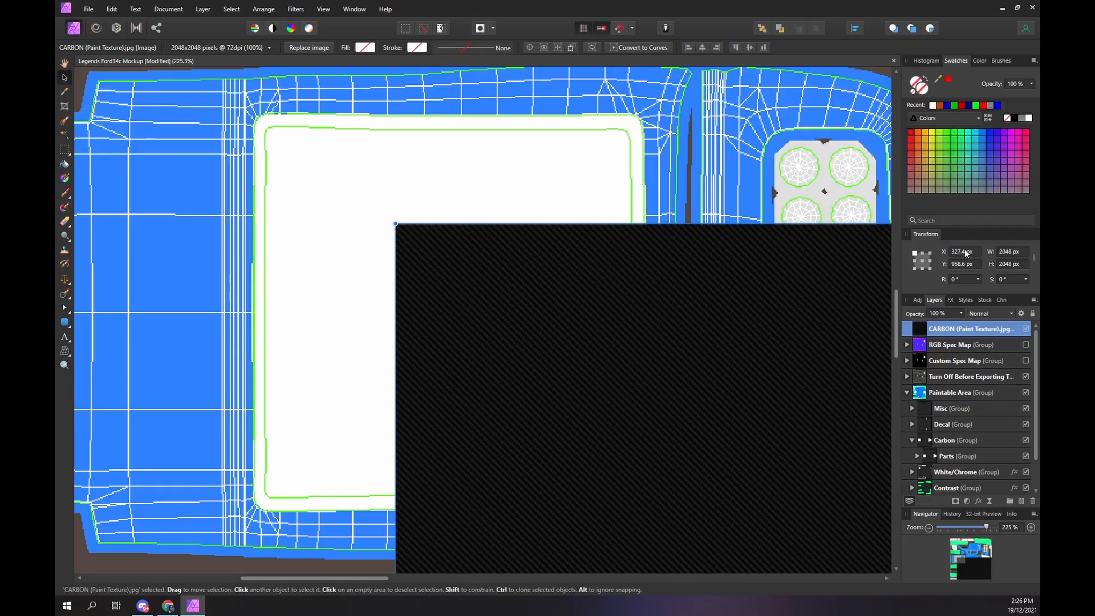
type("0")
key("Tab")
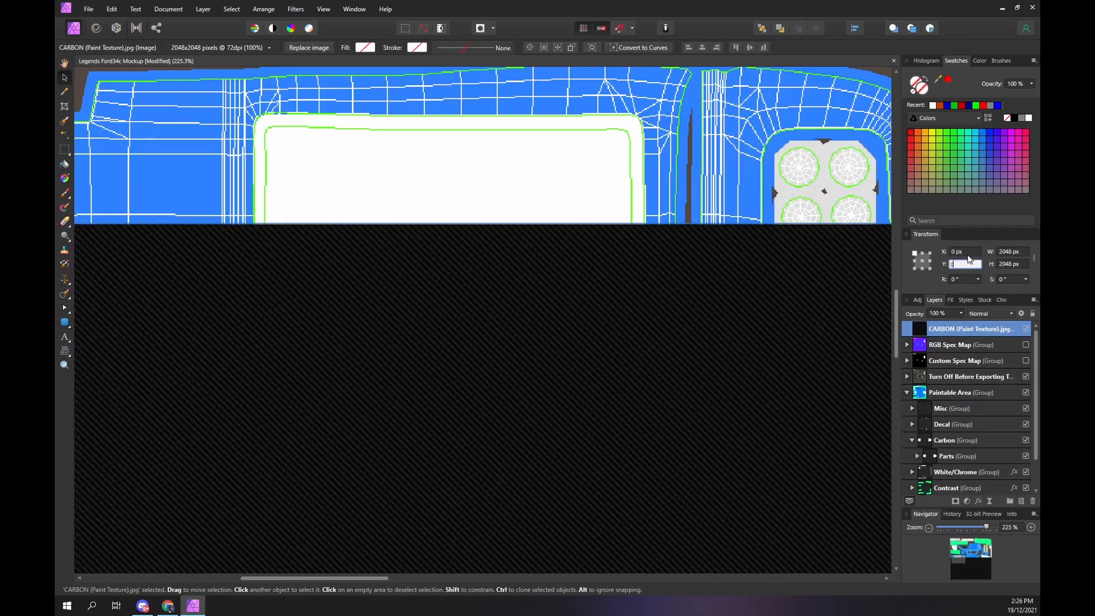
type("0")
key("Tab")
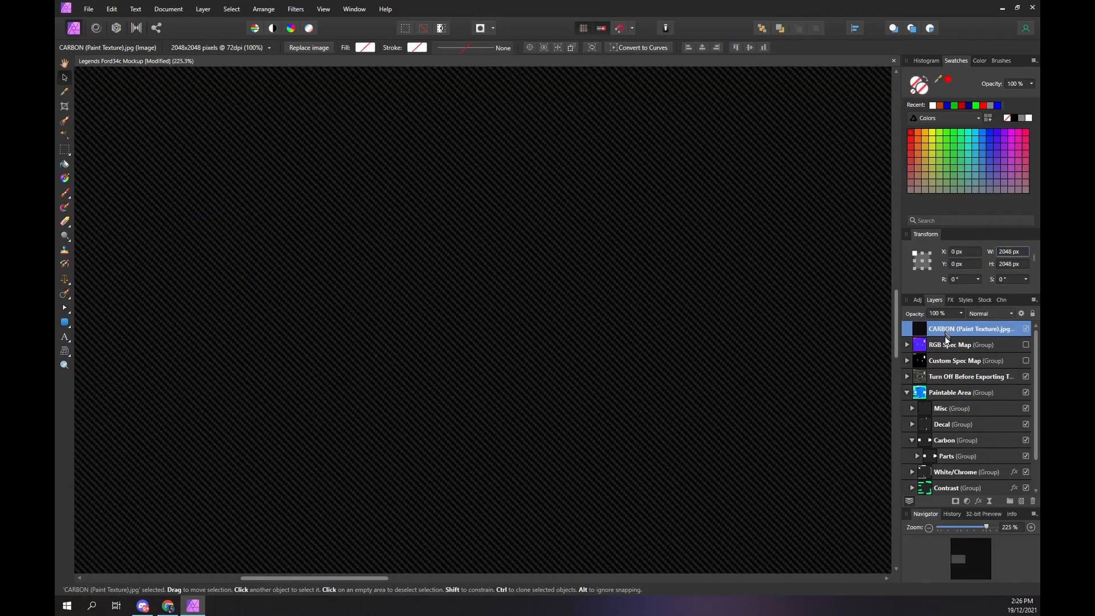
- Move the CARBON (Paint Texture).jpg layer into the Carbon group, directly above the Parts group
left_click_drag(937, 339, 936, 445)
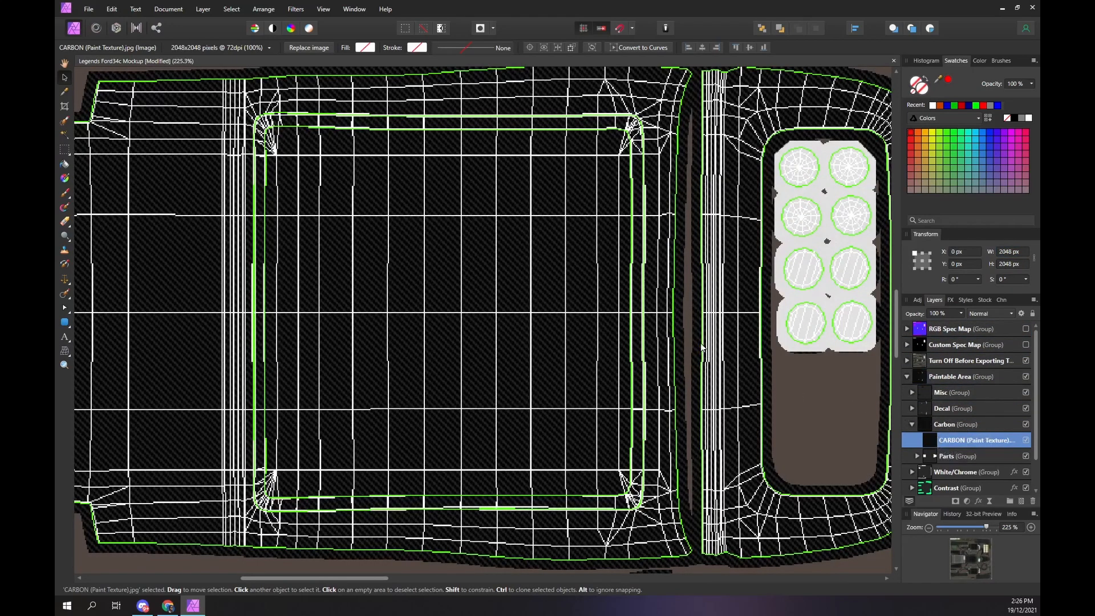
scroll(703, 348, "down", 2)
scroll(702, 348, "down", 4)
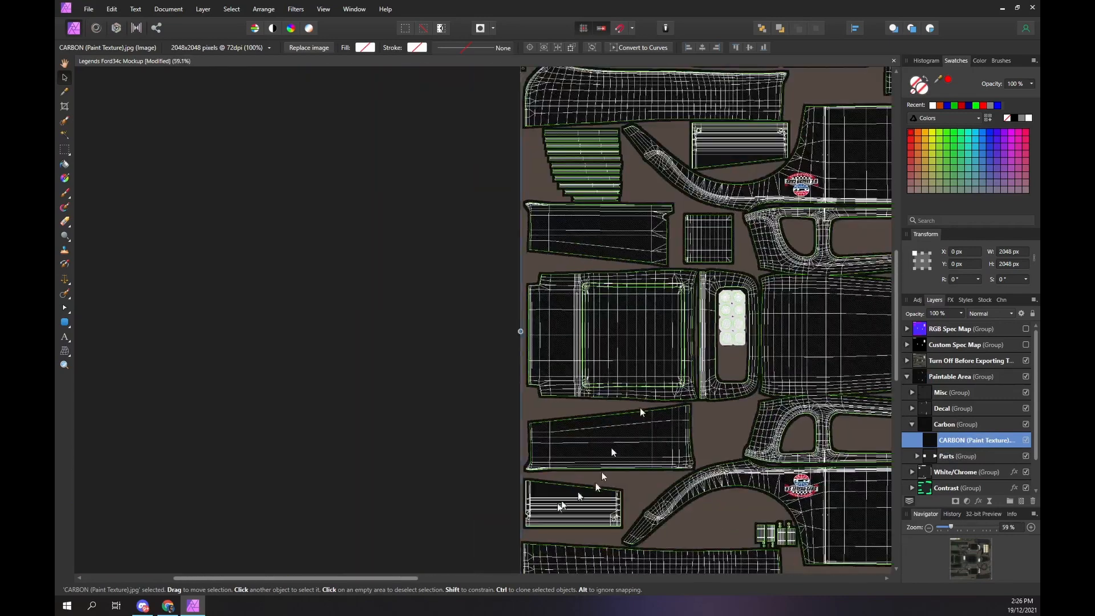
left_click_drag(399, 577, 546, 580)
scroll(650, 438, "down", 1)
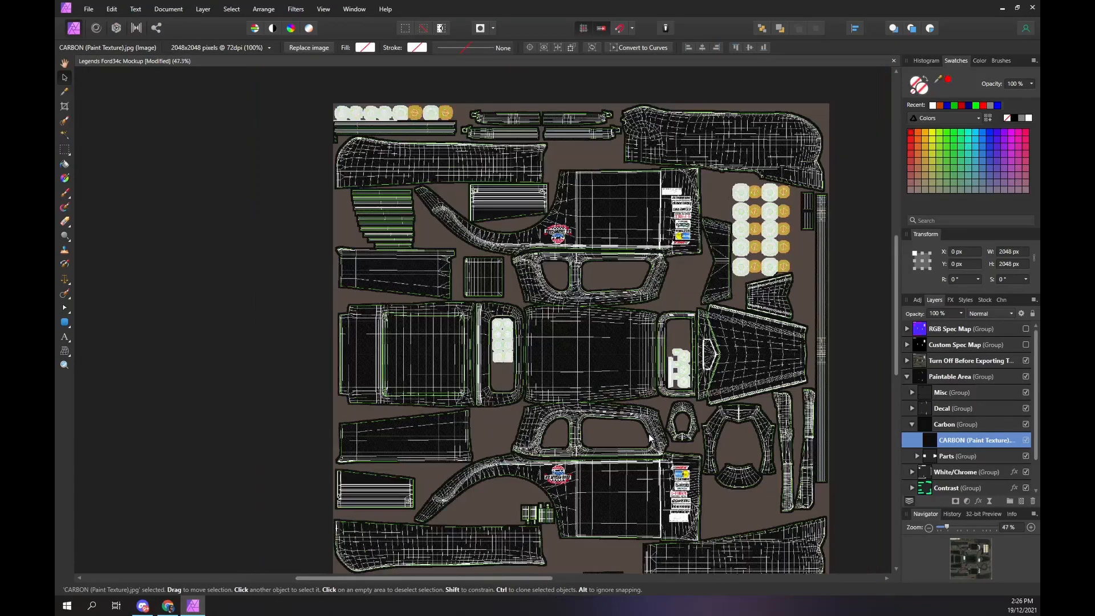
scroll(650, 438, "down", 1)
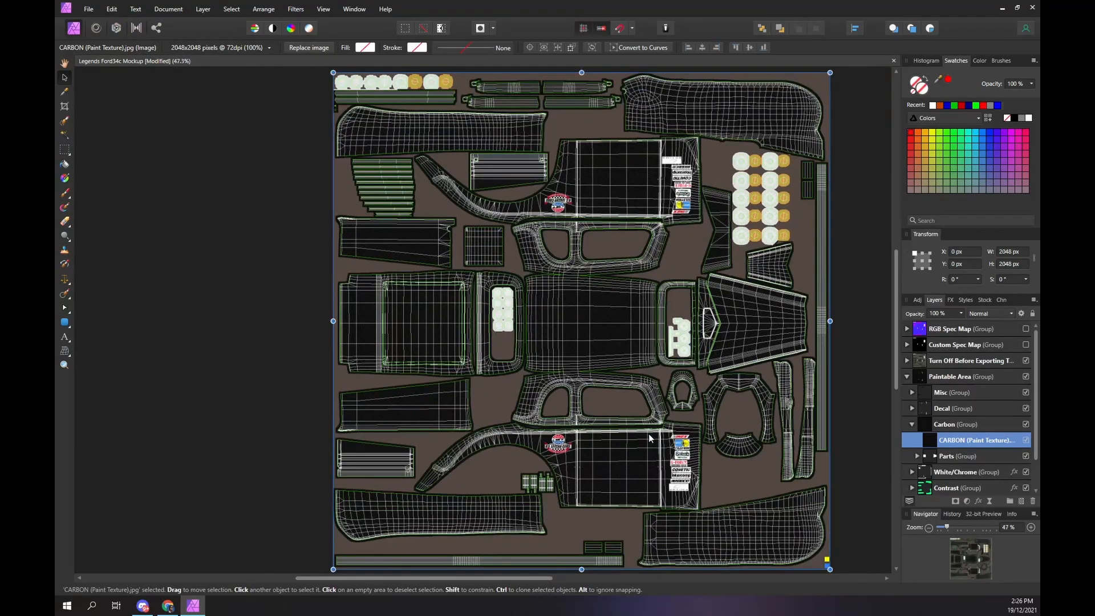
- Load the Parts group's shapes as a selection and use it to mask the Carbon group
left_click(932, 457)
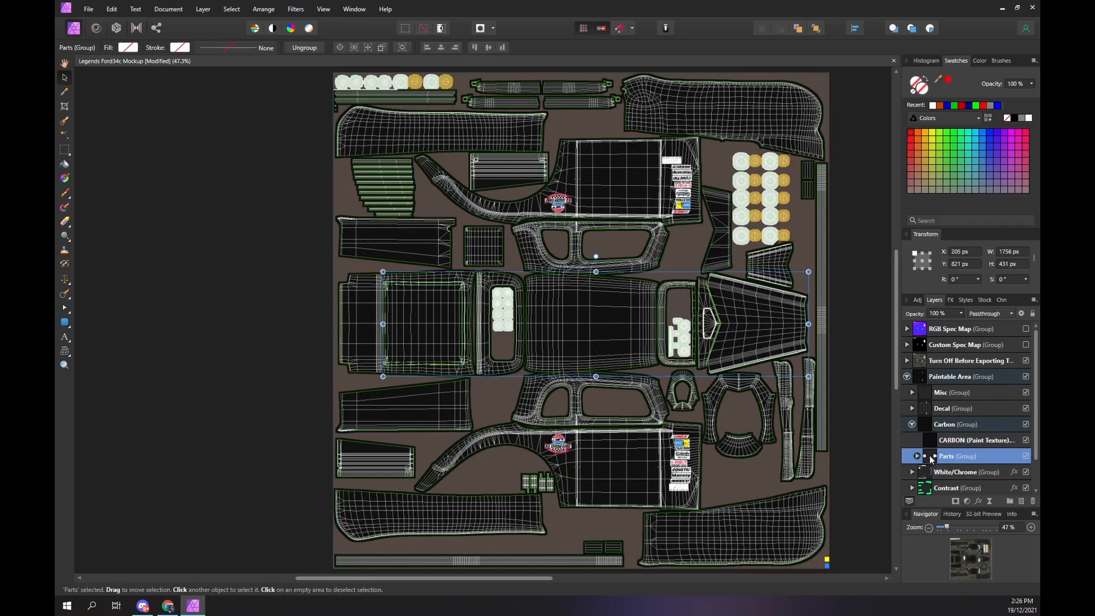
left_click(931, 457)
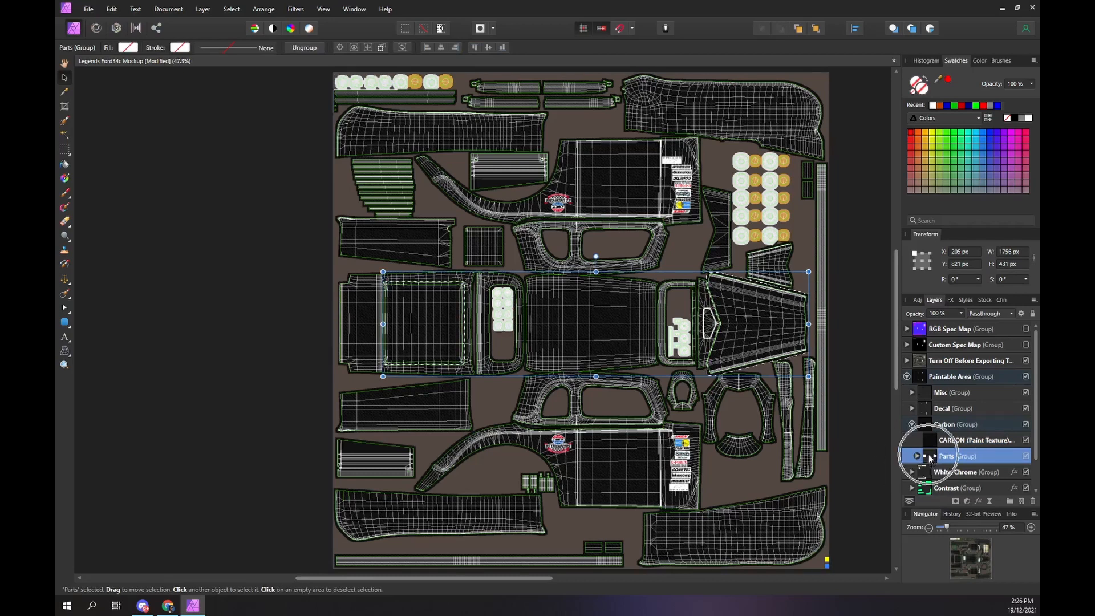
left_click(930, 425)
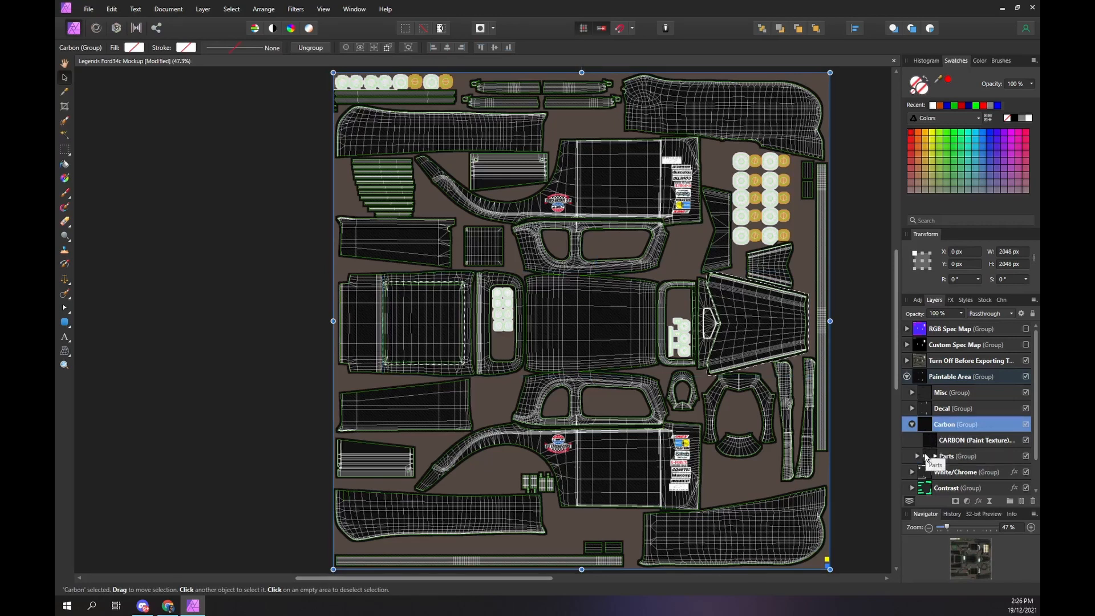
left_click(956, 501)
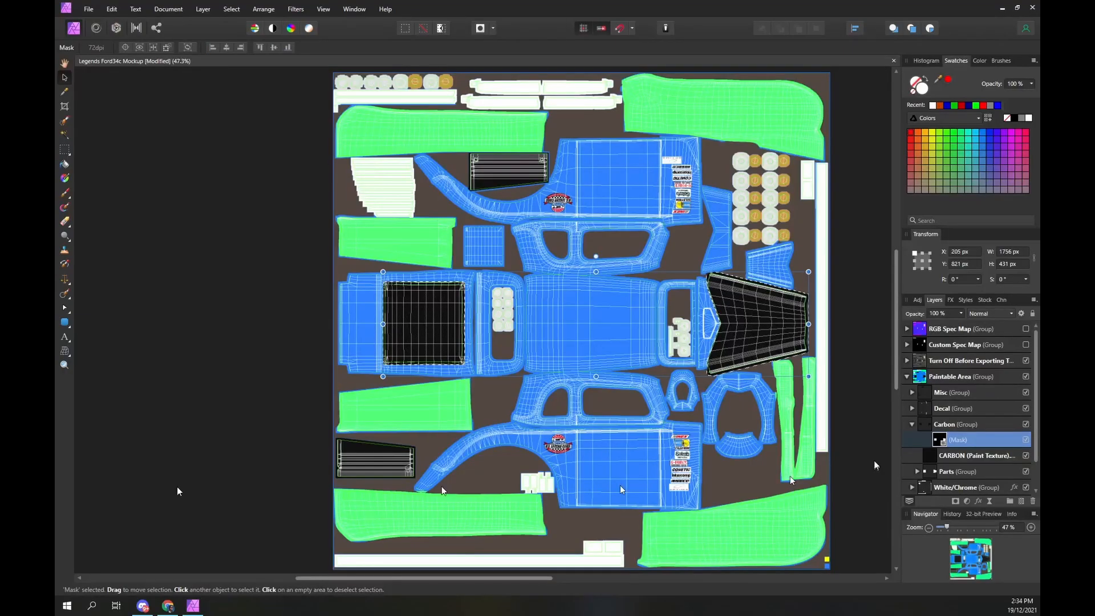
- Make the RGB Spec Map group visible and expand it together with its Red Metallic group
left_click(1025, 329)
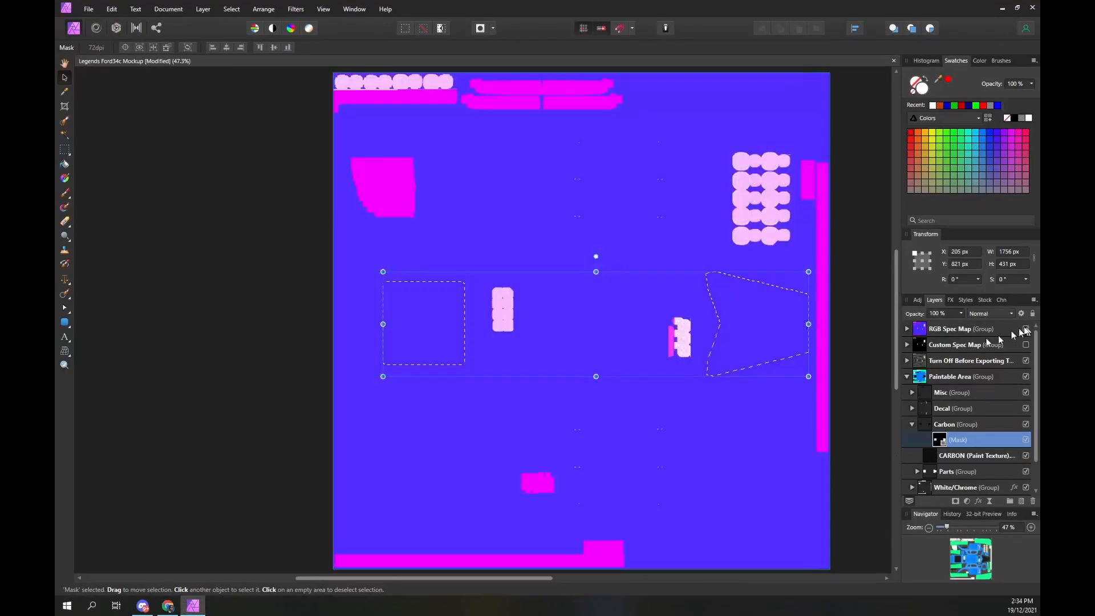
left_click(907, 329)
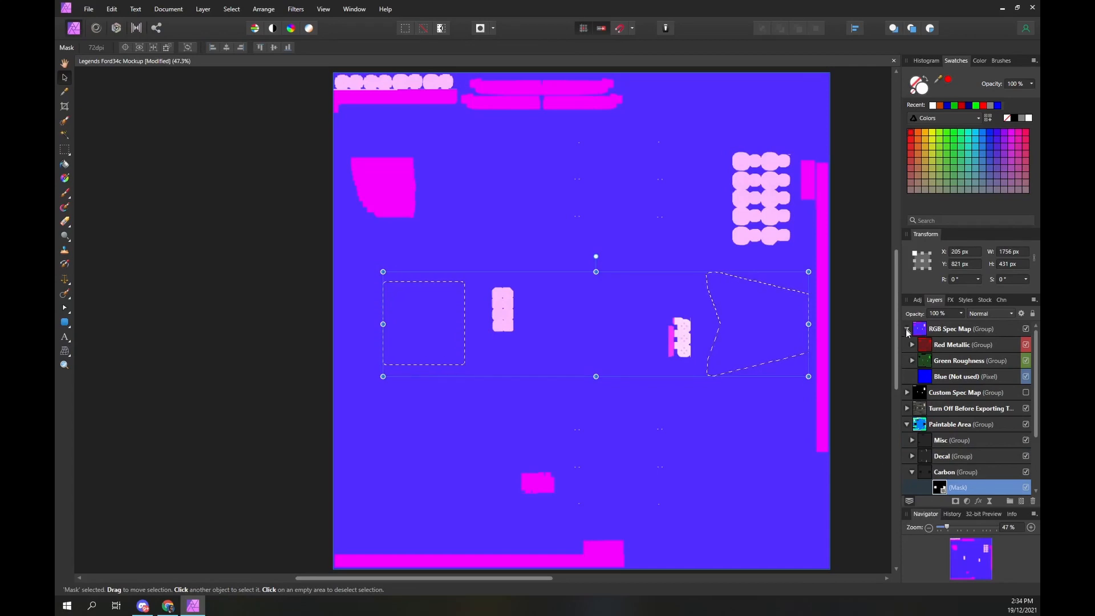
left_click(912, 345)
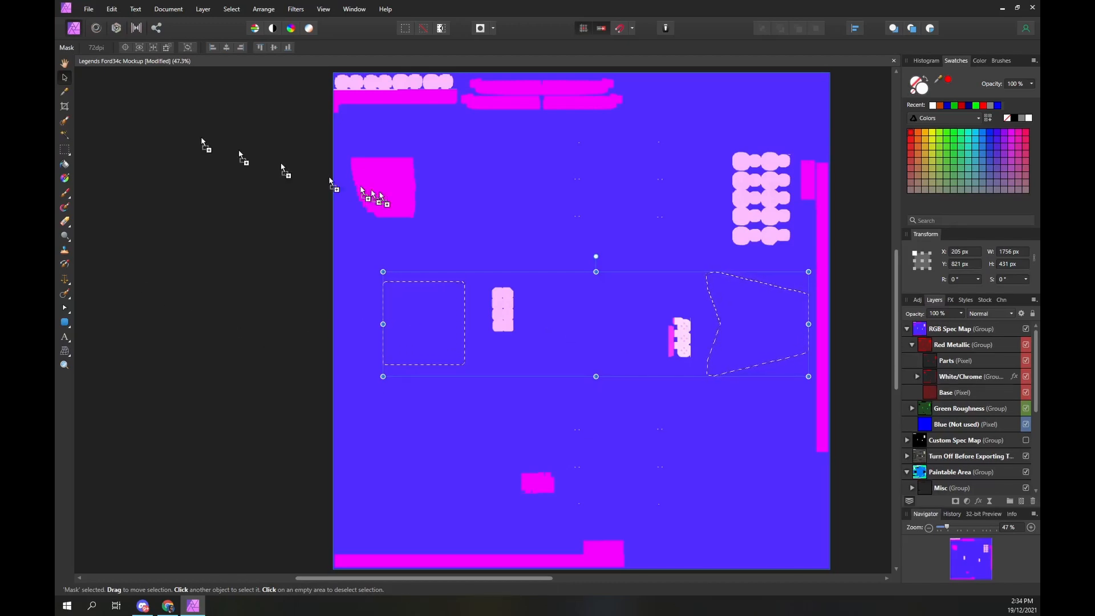
- Place the CARBON (Red Metallic RGB).jpg image in the document and position it at X 0 px, Y 0 px
left_click(617, 211)
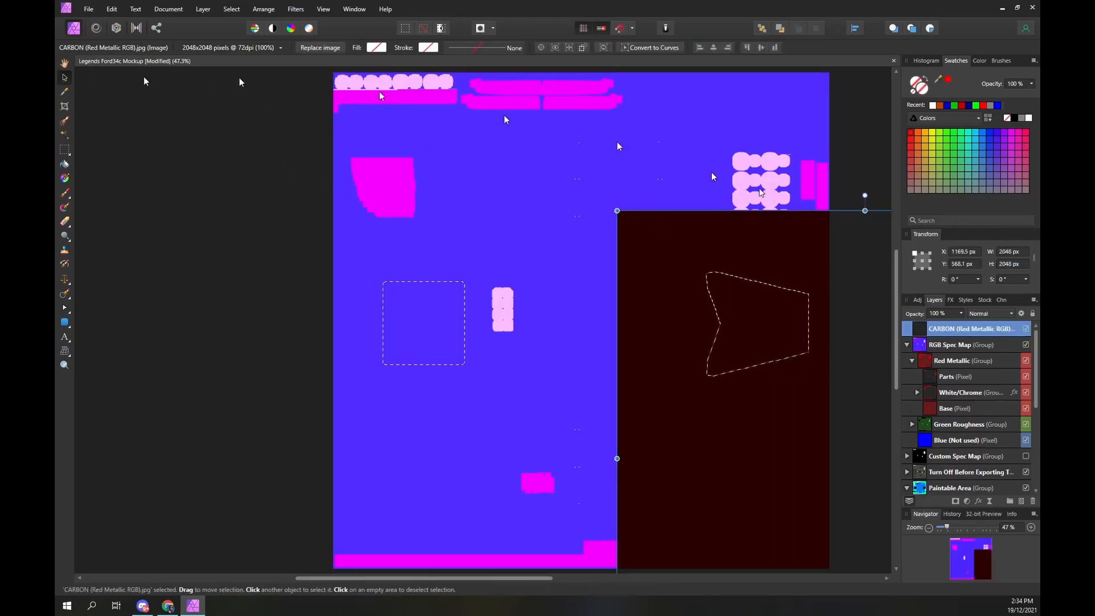
left_click(963, 253)
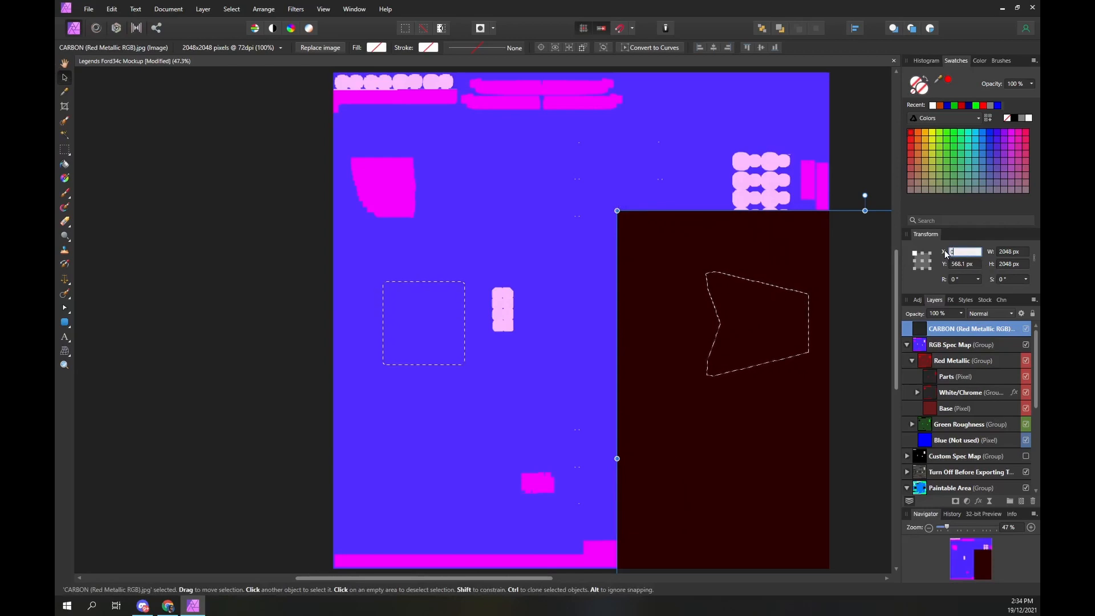
key("Tab")
type("0")
key("Return")
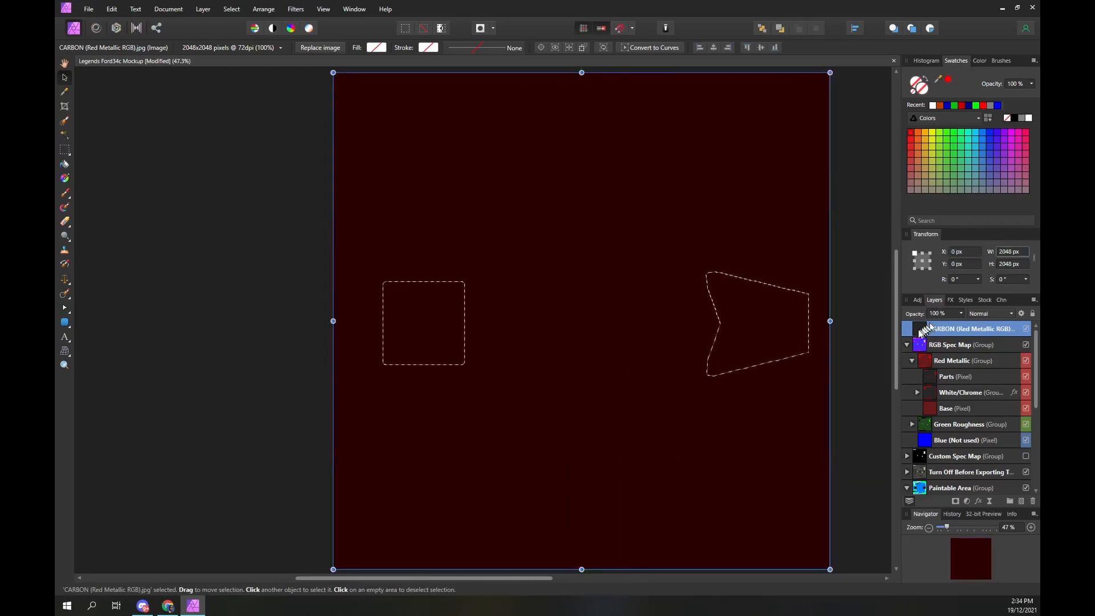
- Move the CARBON (Red Metallic RGB).jpg layer below Parts in the Red Metallic group and mask it with the bonnet and boot selection
left_click_drag(926, 329, 935, 389)
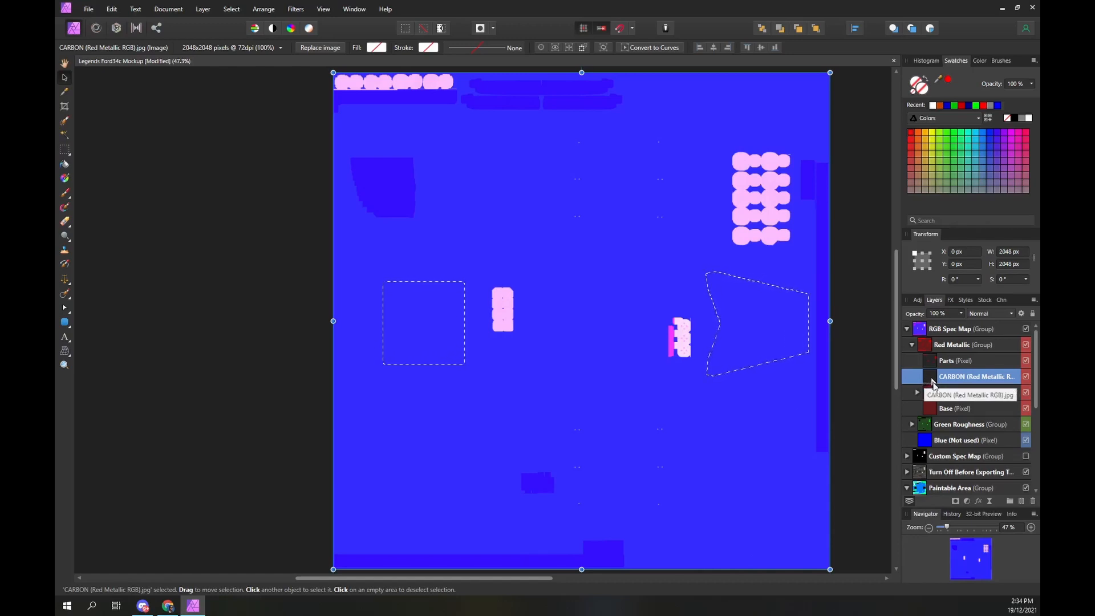
left_click(956, 502)
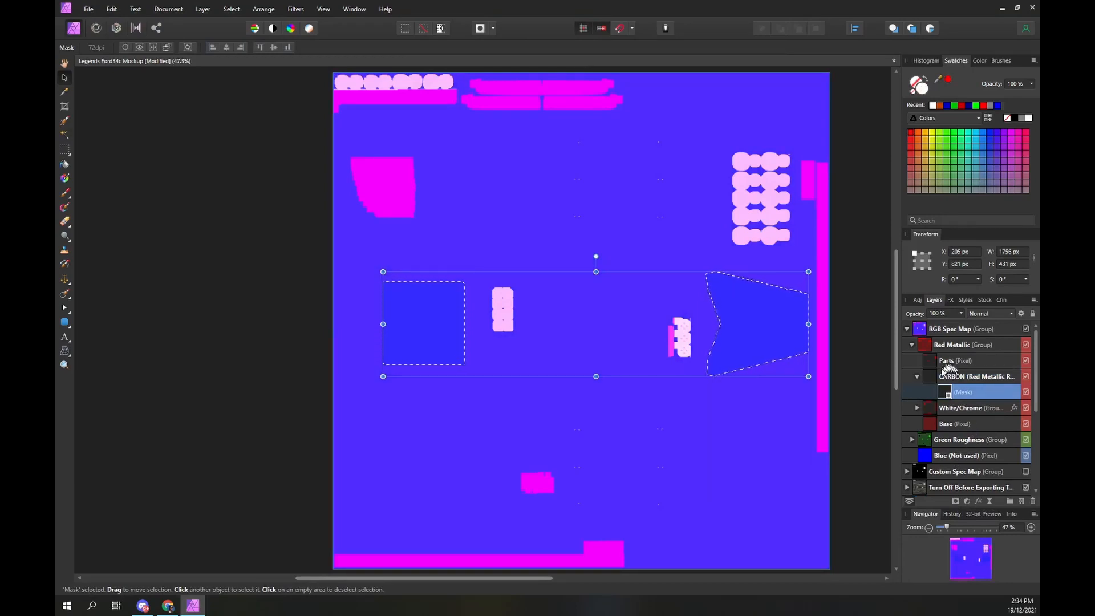
- Expand the Green Roughness group and place the CARBON (Green Roughness RGB).jpg image at X 0 px, Y 0 px
scroll(926, 396, "down", 2)
left_click(912, 392)
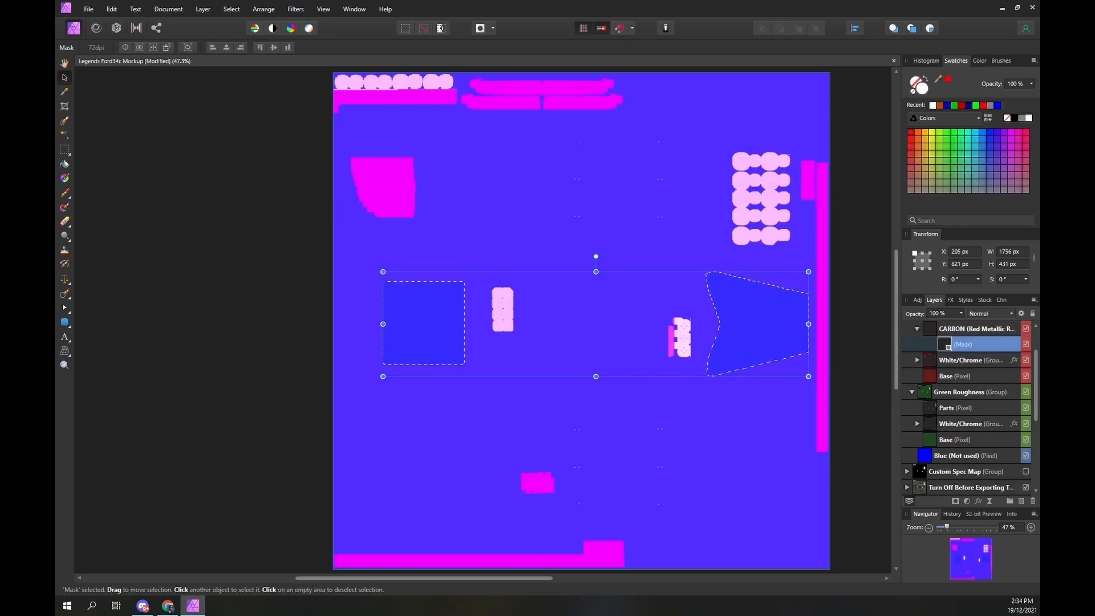
left_click_drag(56, 136, 605, 236)
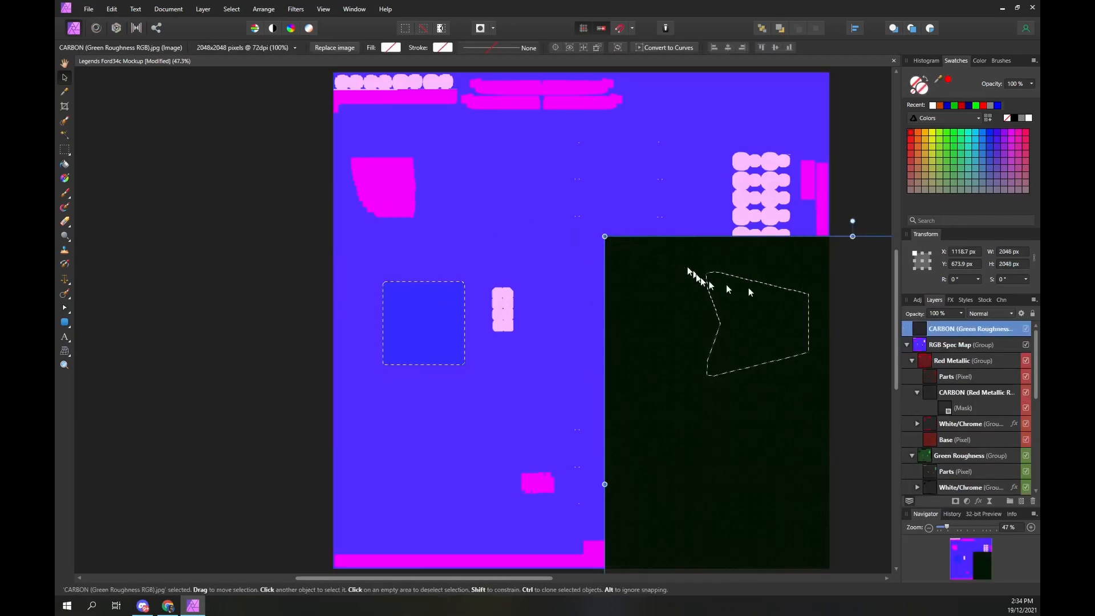
left_click(964, 251)
type("0")
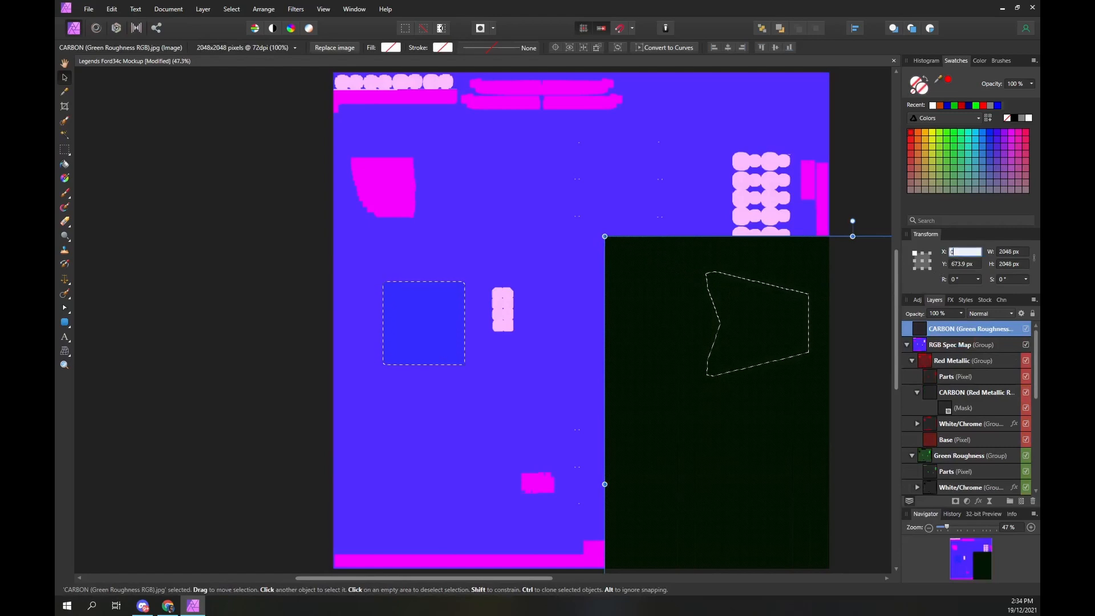
key("Tab")
type("0")
key("Tab")
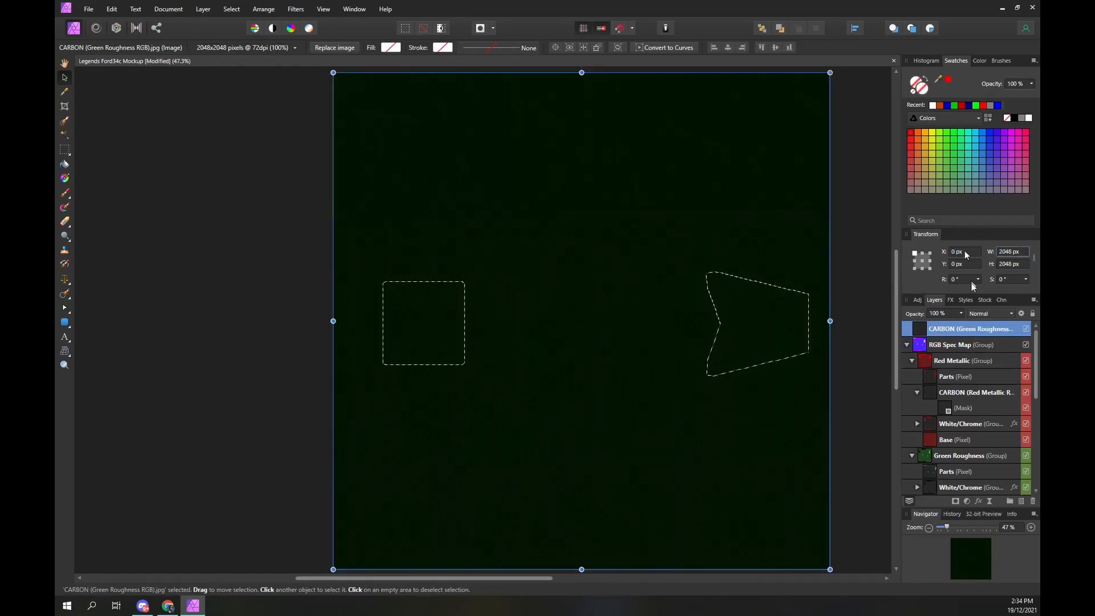
- Move the CARBON (Green Roughness RGB).jpg layer below Parts in the Green Roughness group and mask it with the bonnet and boot selection
left_click_drag(928, 329, 934, 481)
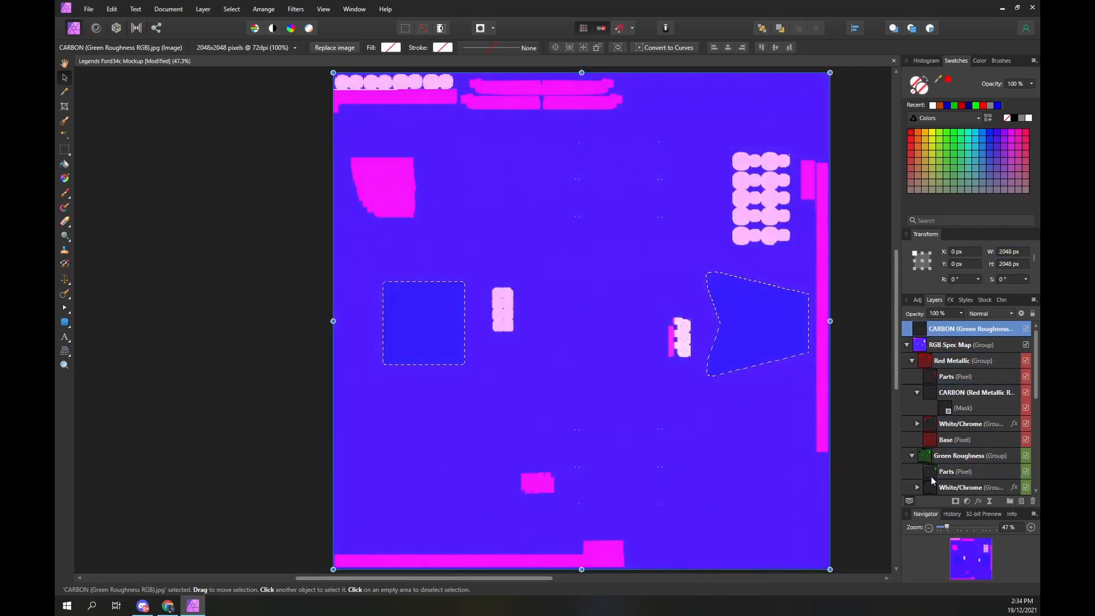
left_click(956, 502)
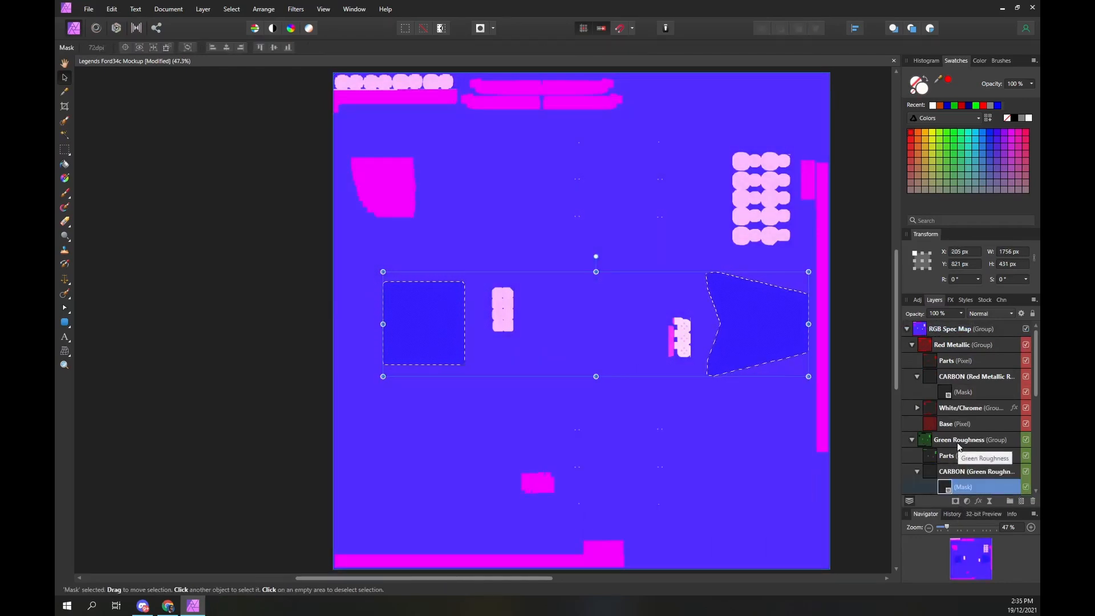
scroll(974, 440, "down", 1)
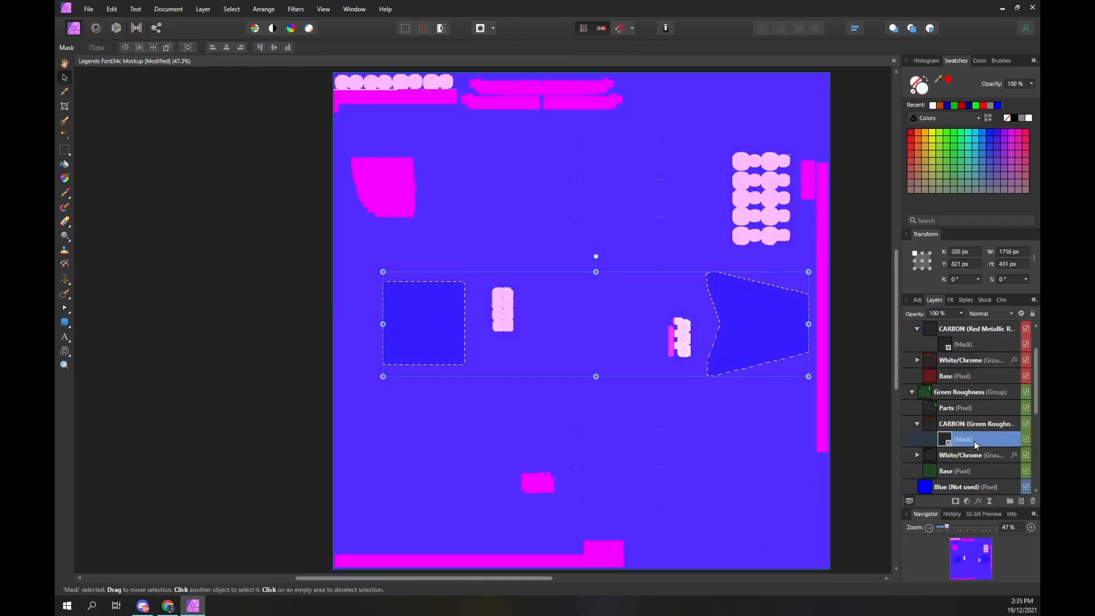
scroll(974, 440, "up", 1)
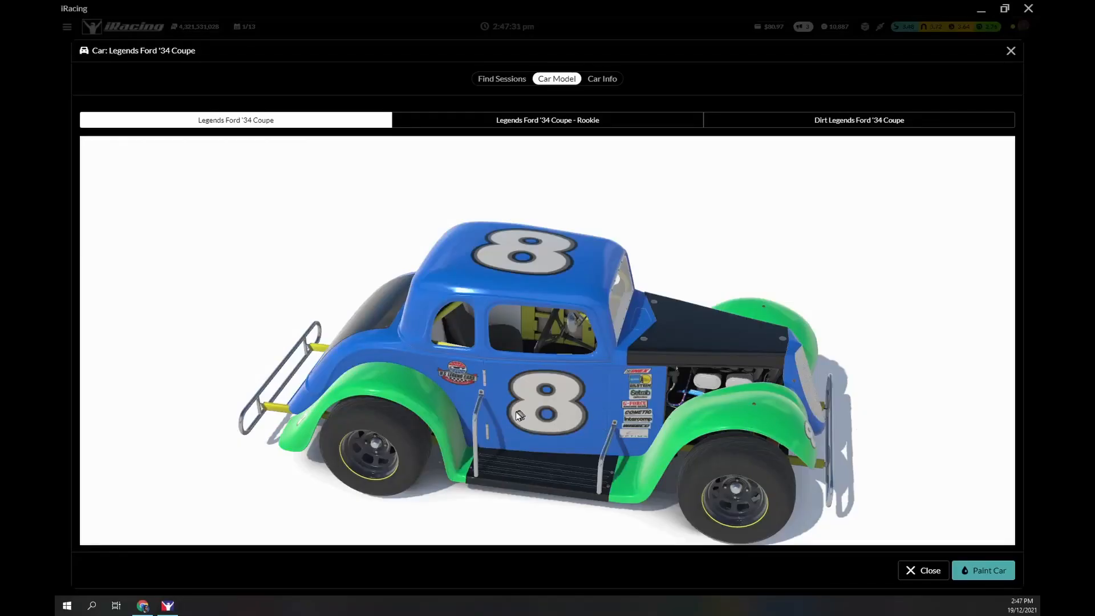
- In iRacing's car model viewer, examine the carbon-fibre finish on the Legends Ford '34 Coupe's boot and bonnet from several angles
left_click_drag(519, 414, 608, 394)
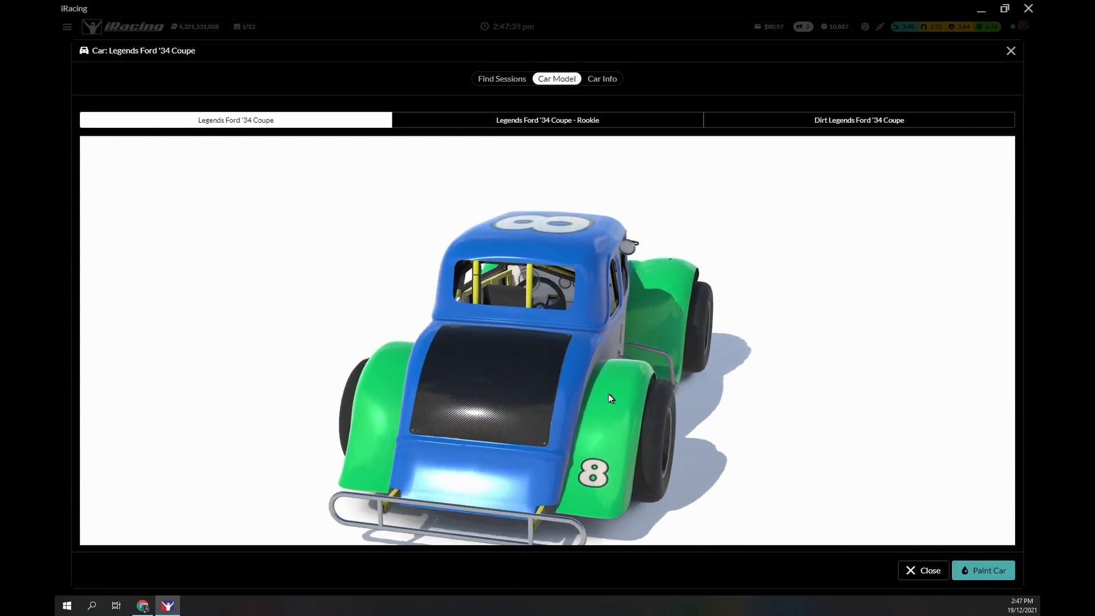
scroll(608, 393, "up", 5)
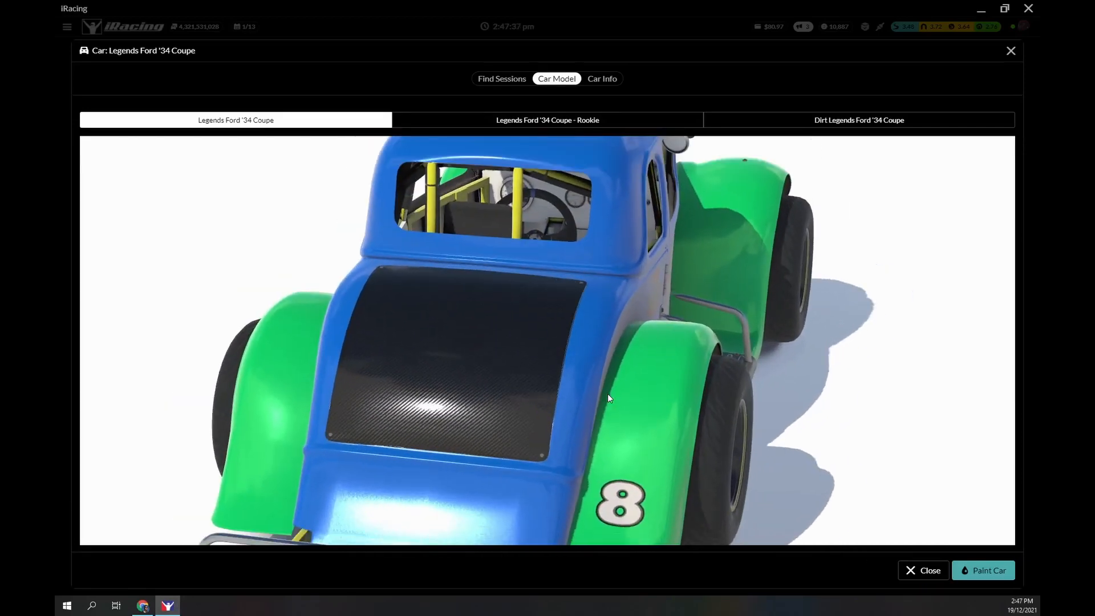
scroll(607, 394, "up", 1)
left_click_drag(598, 406, 754, 406)
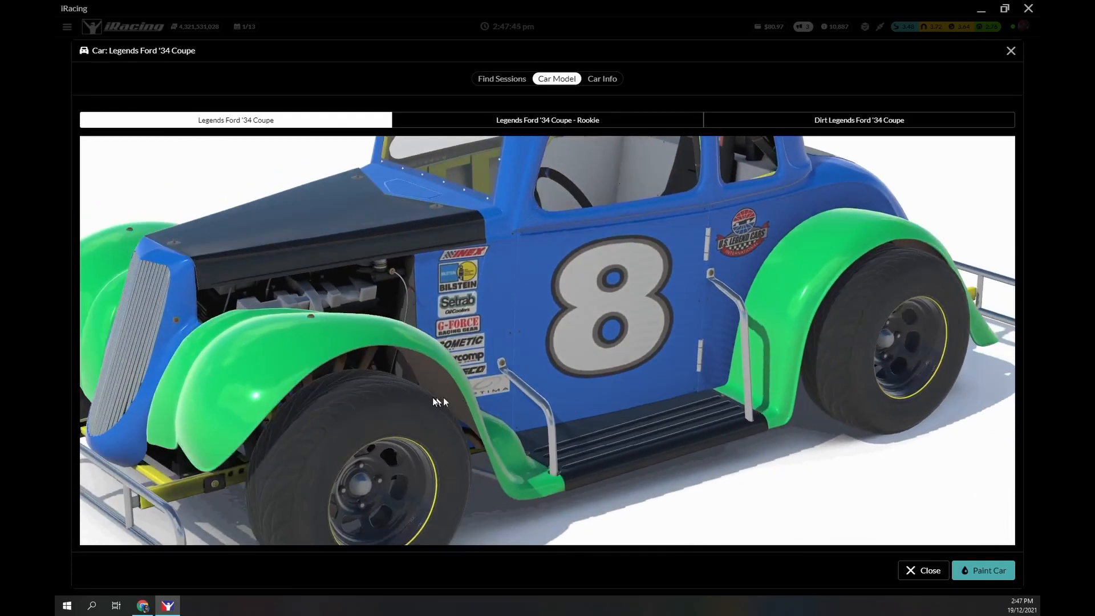
left_click_drag(440, 402, 549, 400)
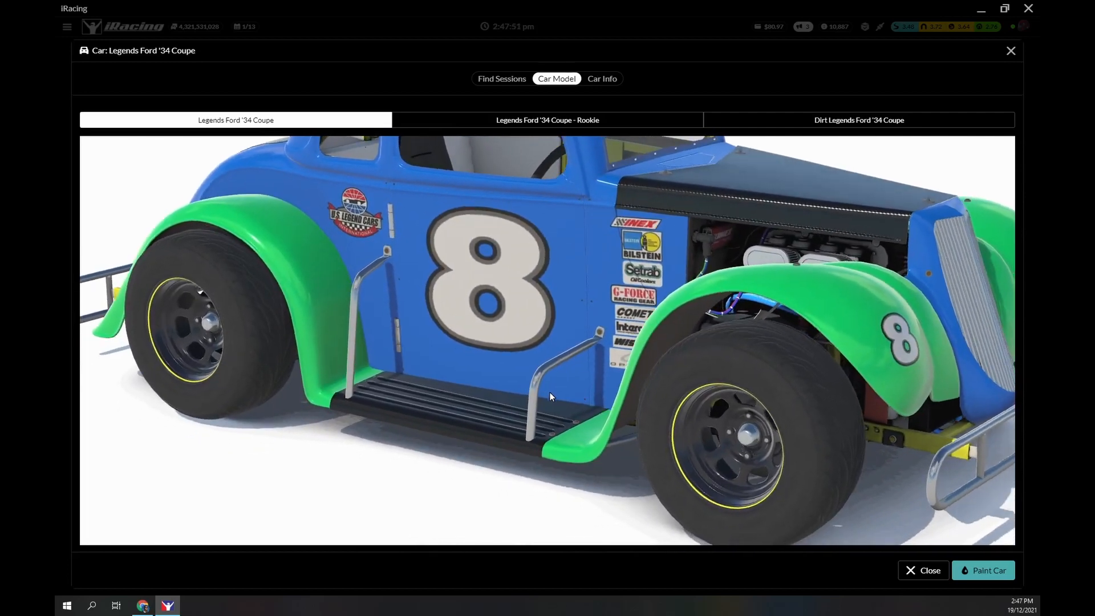
mouse_move(516, 390)
left_mouse_down()
mouse_move(426, 388)
mouse_move(439, 396)
mouse_move(433, 413)
mouse_move(494, 399)
mouse_move(512, 379)
left_mouse_up()
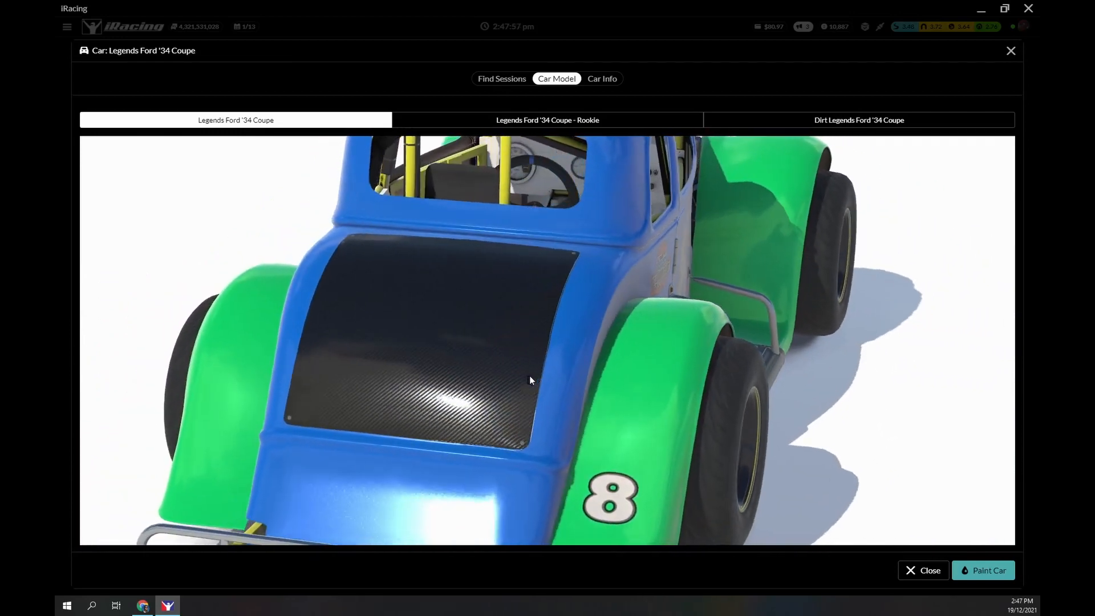